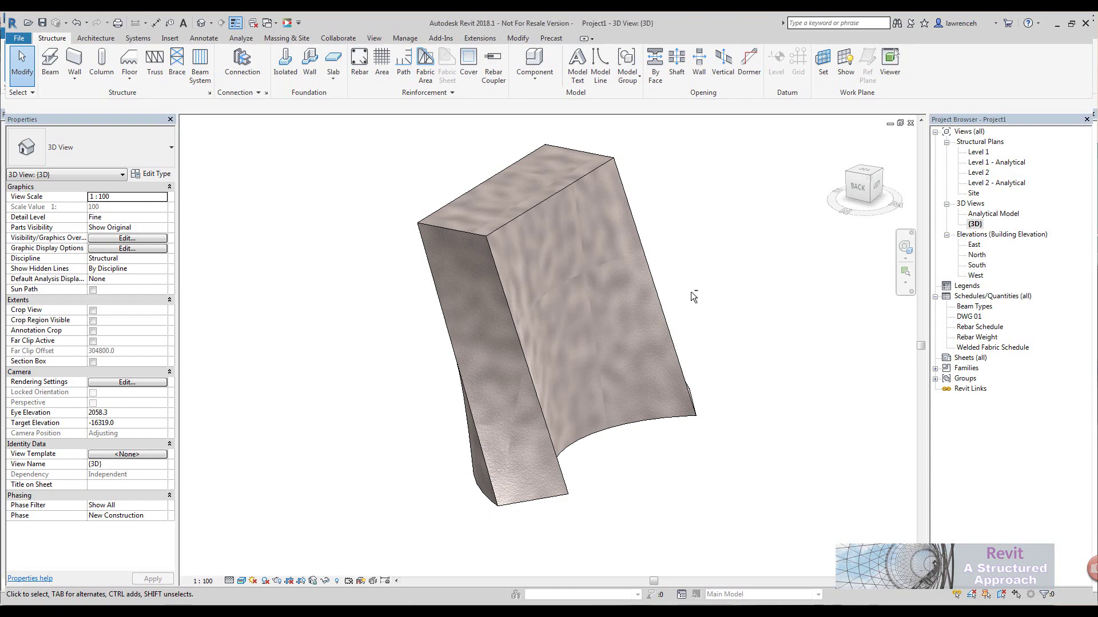
Select the curved RC Wall in-place foundation in the 3D view
{"action": "middle_click_drag", "start_coordinate": [657, 274], "coordinate": [531, 217], "text": "shift"}
{"action": "left_click", "coordinate": [559, 207]}
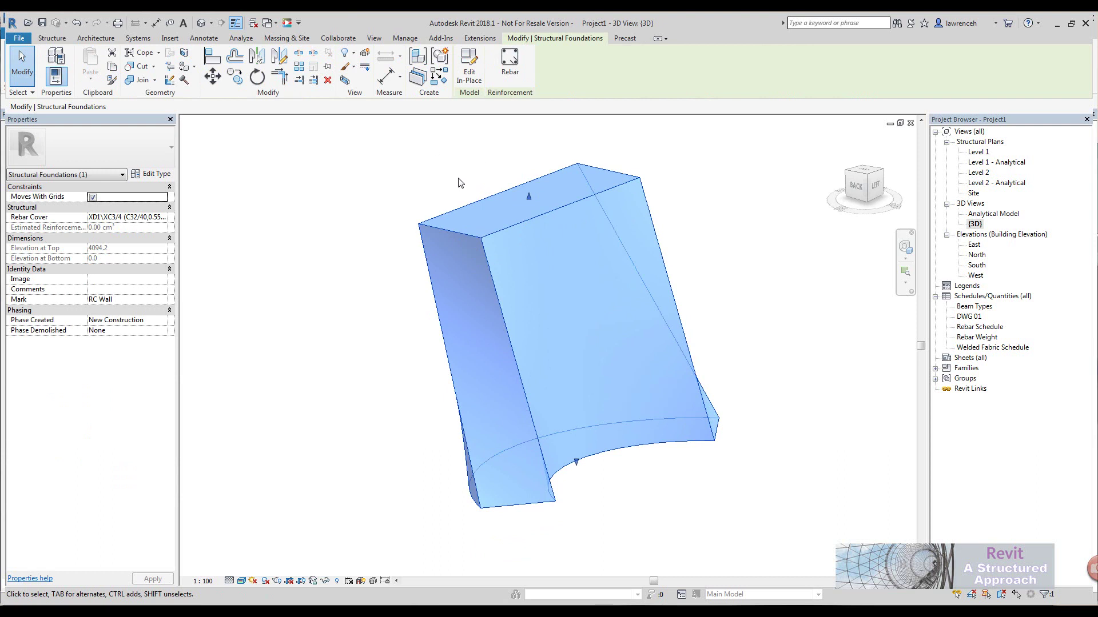
Start Free Form Rebar placement on the foundation, dismissing the Rebar Shape message
{"action": "middle_click_drag", "start_coordinate": [461, 184], "coordinate": [486, 187], "text": "shift"}
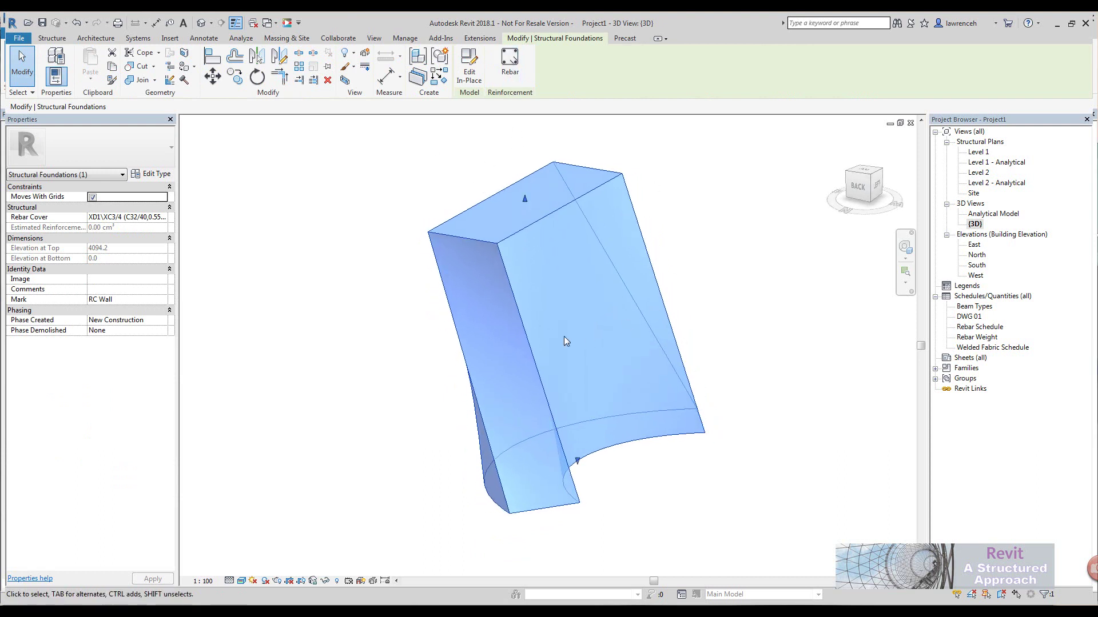
{"action": "mouse_move", "coordinate": [527, 323]}
{"action": "middle_mouse_down", "text": "shift"}
{"action": "mouse_move", "coordinate": [563, 275]}
{"action": "mouse_move", "coordinate": [550, 212]}
{"action": "middle_mouse_up", "text": "shift"}
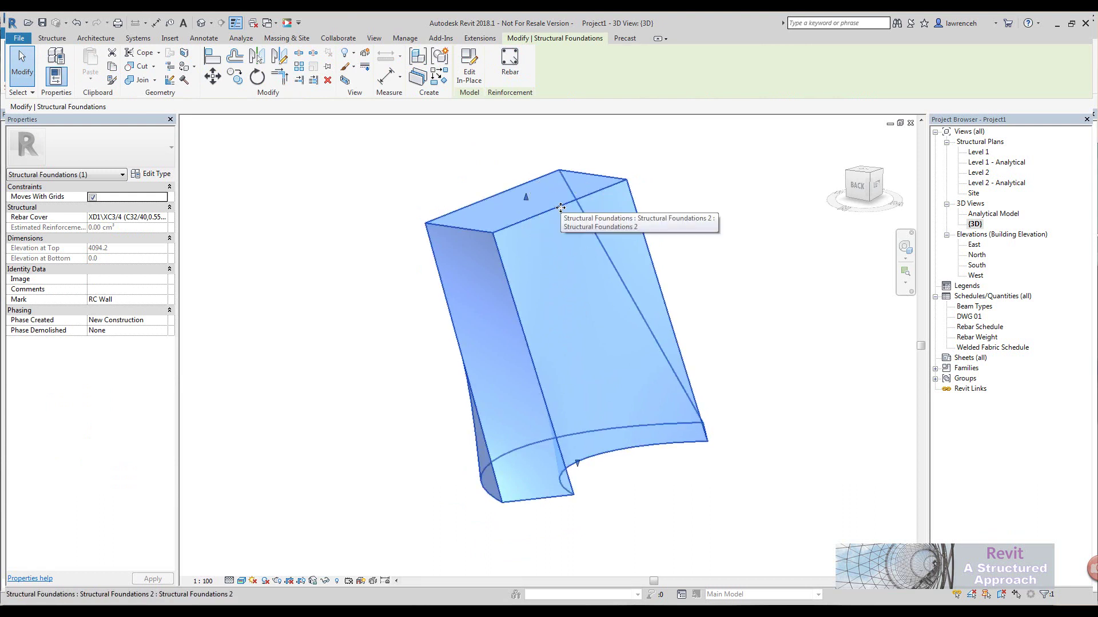
{"action": "left_click", "coordinate": [511, 71]}
{"action": "left_click", "coordinate": [576, 339]}
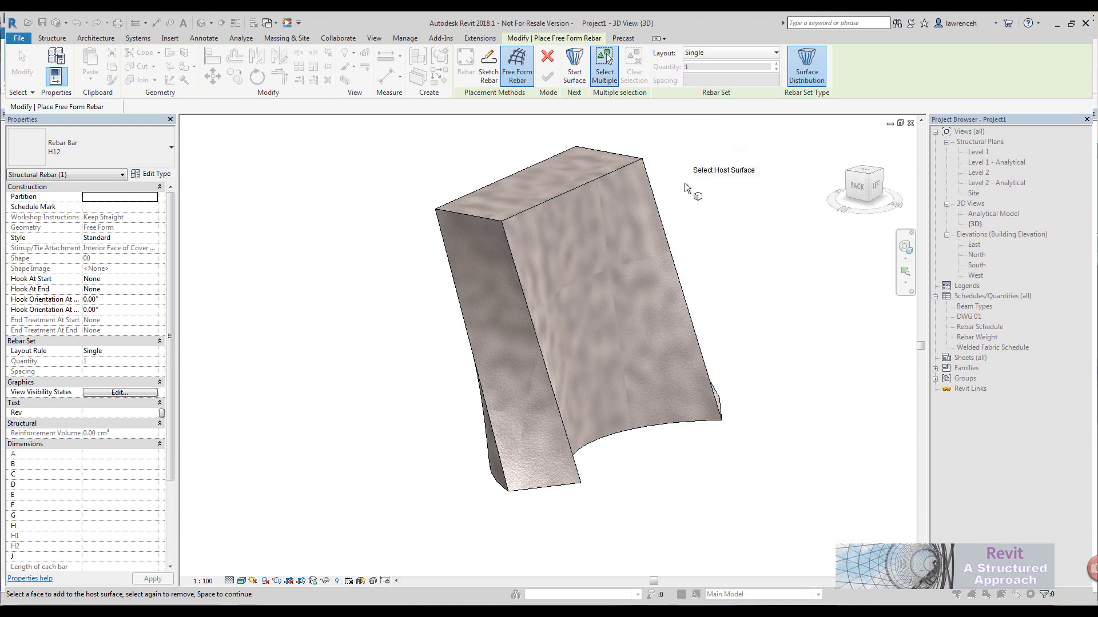
Pick the curved face as host, with the left and right side faces as start and end surfaces
{"action": "mouse_move", "coordinate": [667, 197]}
{"action": "middle_mouse_down", "text": "shift"}
{"action": "mouse_move", "coordinate": [766, 201]}
{"action": "mouse_move", "coordinate": [690, 200]}
{"action": "mouse_move", "coordinate": [658, 184]}
{"action": "middle_mouse_up", "text": "shift"}
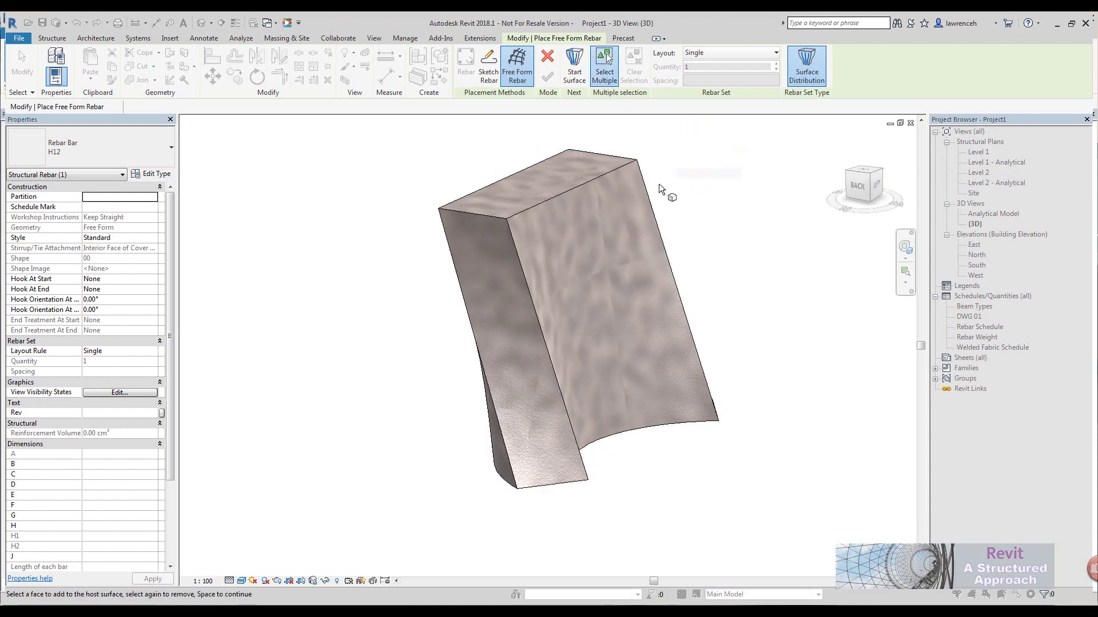
{"action": "left_click", "coordinate": [607, 179]}
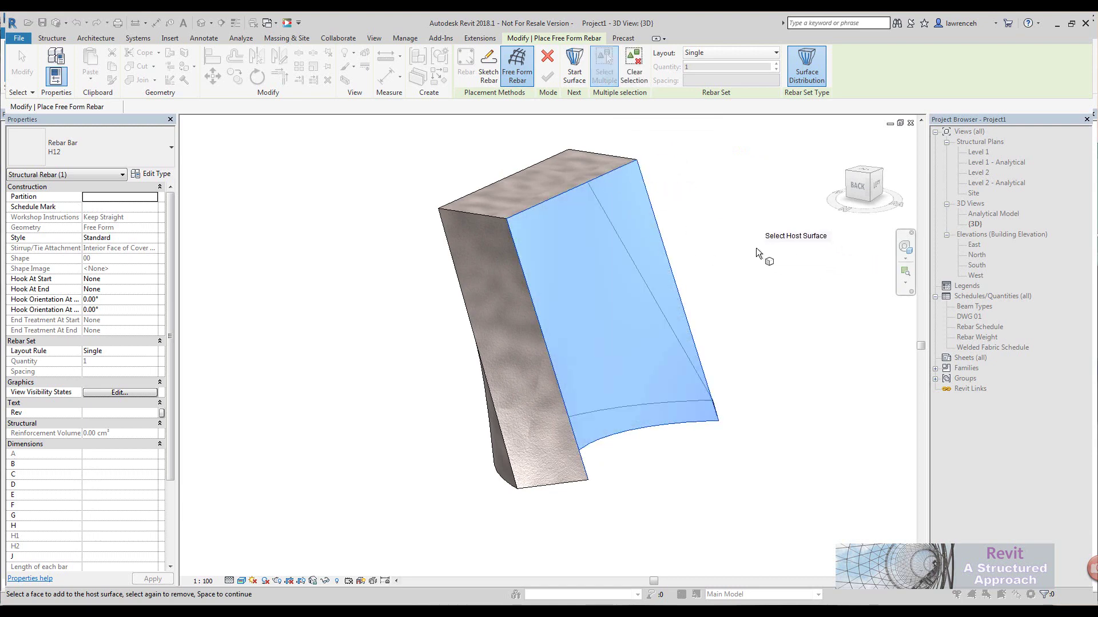
{"action": "middle_click_drag", "start_coordinate": [756, 248], "coordinate": [699, 258], "text": "shift"}
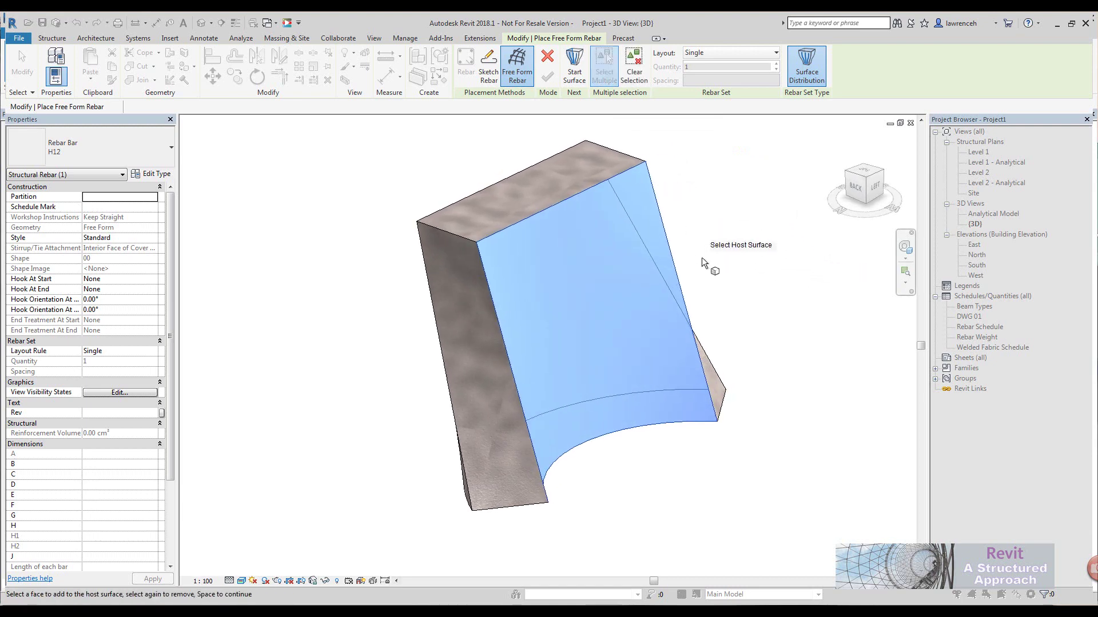
{"action": "key", "text": "space"}
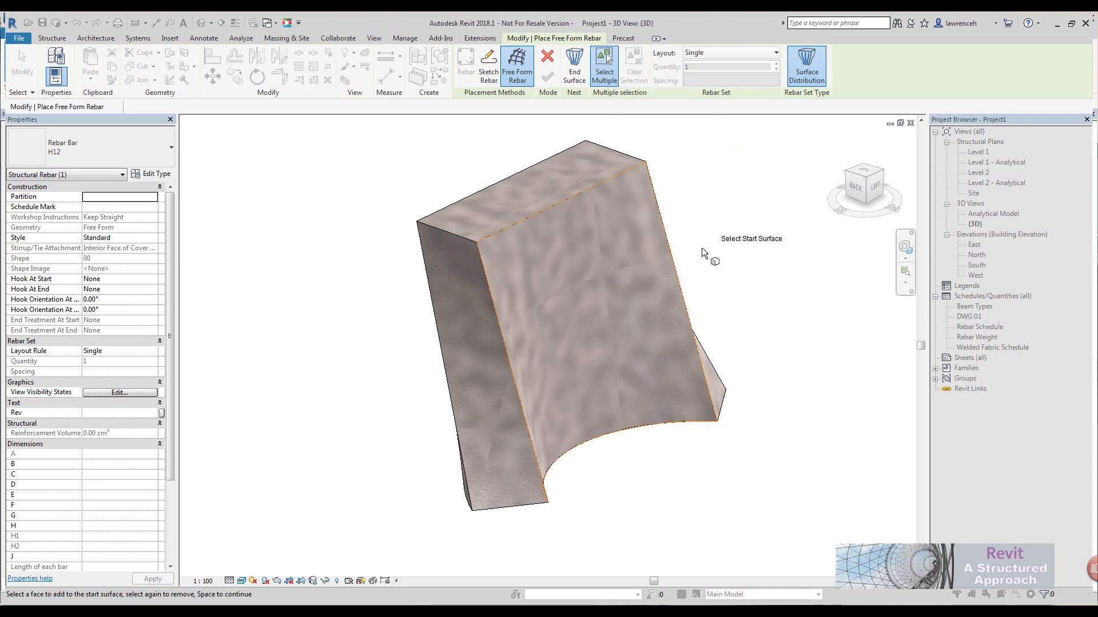
{"action": "left_click", "coordinate": [466, 245]}
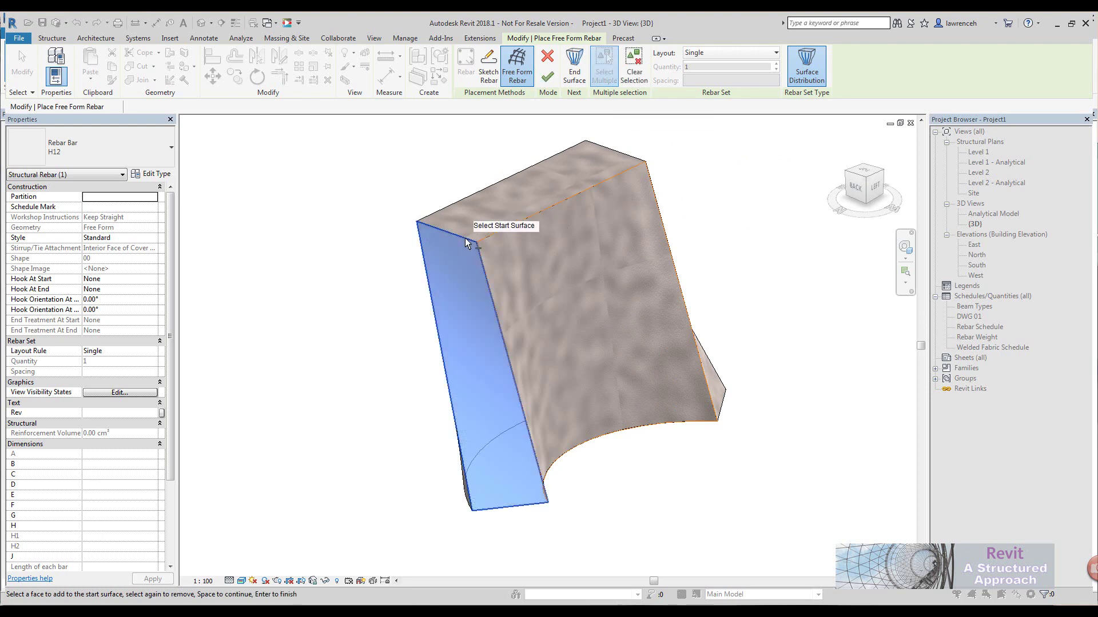
{"action": "key", "text": "space"}
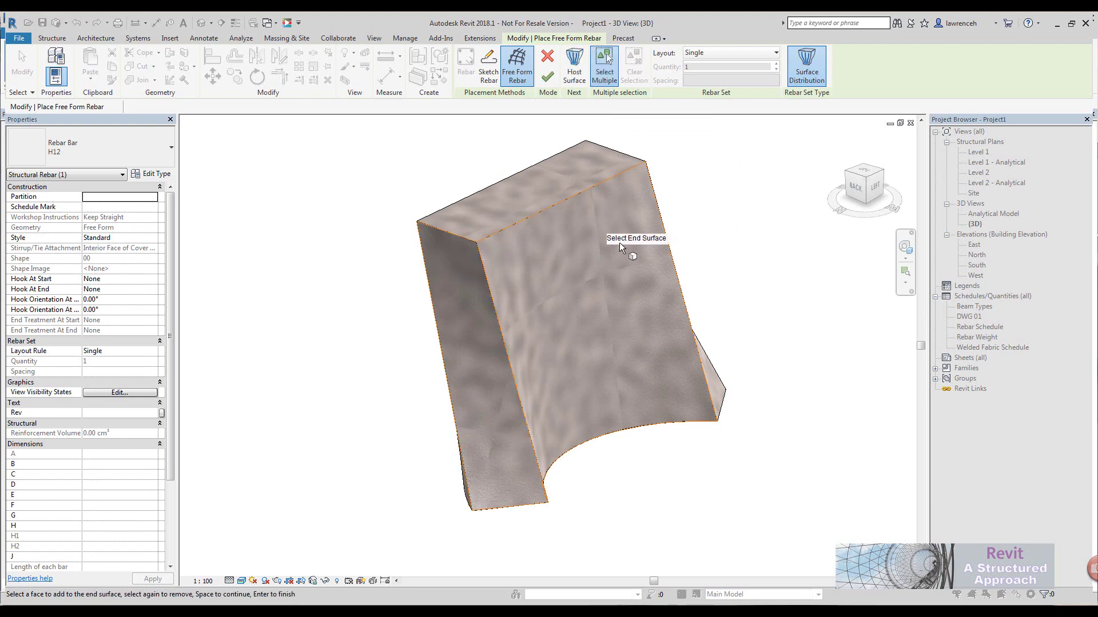
{"action": "middle_click_drag", "start_coordinate": [754, 243], "coordinate": [694, 236], "text": "shift"}
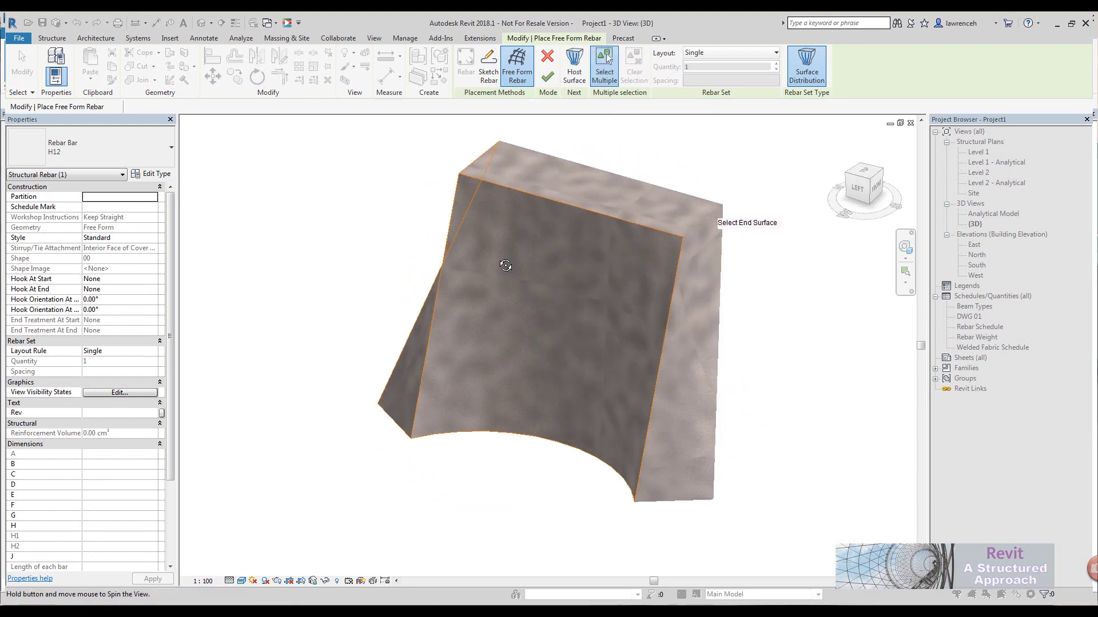
{"action": "left_click", "coordinate": [698, 236]}
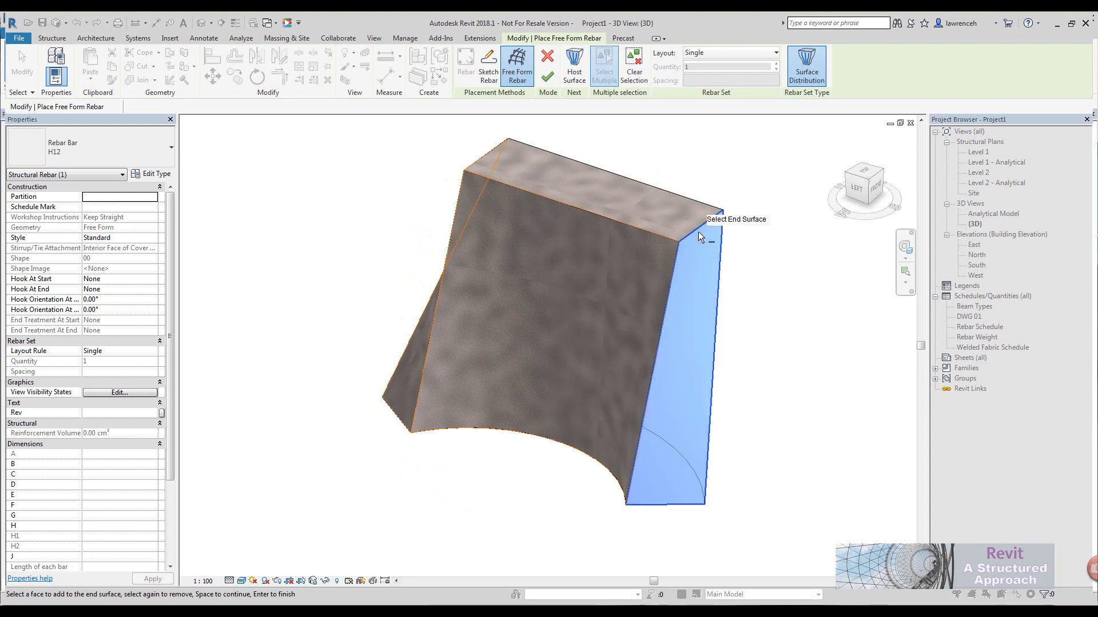
{"action": "key", "text": "space"}
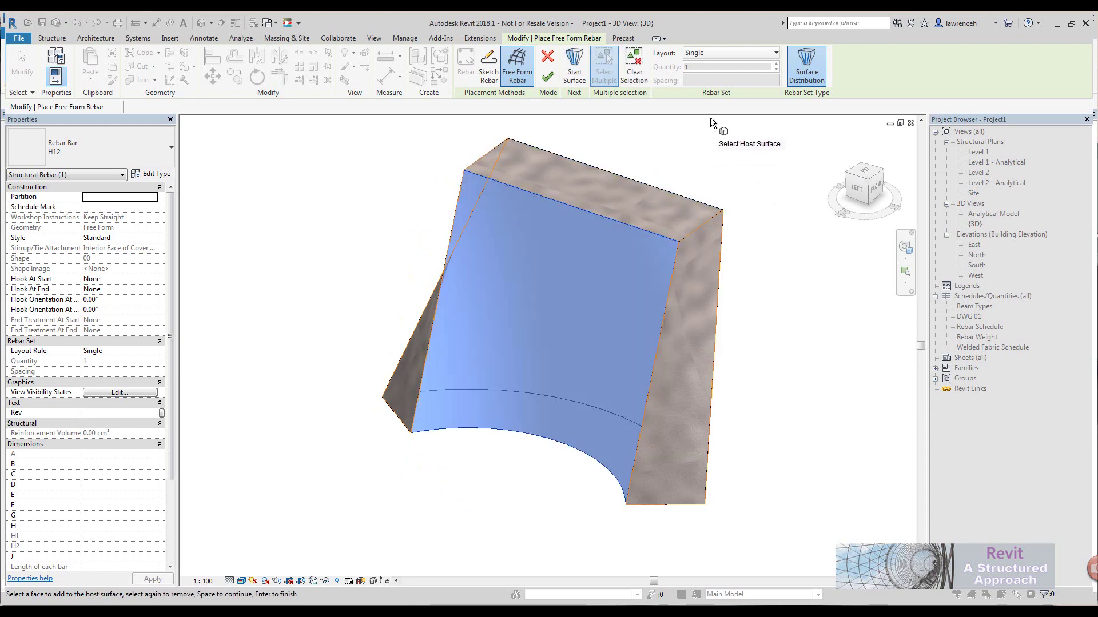
Set the layout to Maximum Spacing at 300 mm and create the vertical bar set
{"action": "left_click", "coordinate": [734, 53]}
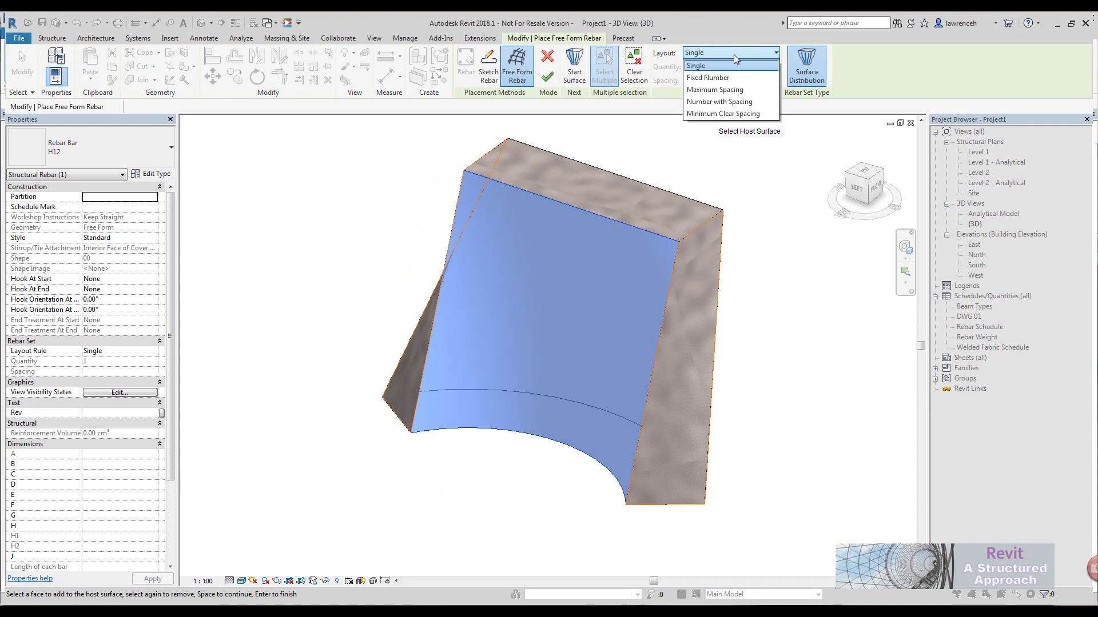
{"action": "left_click", "coordinate": [733, 90]}
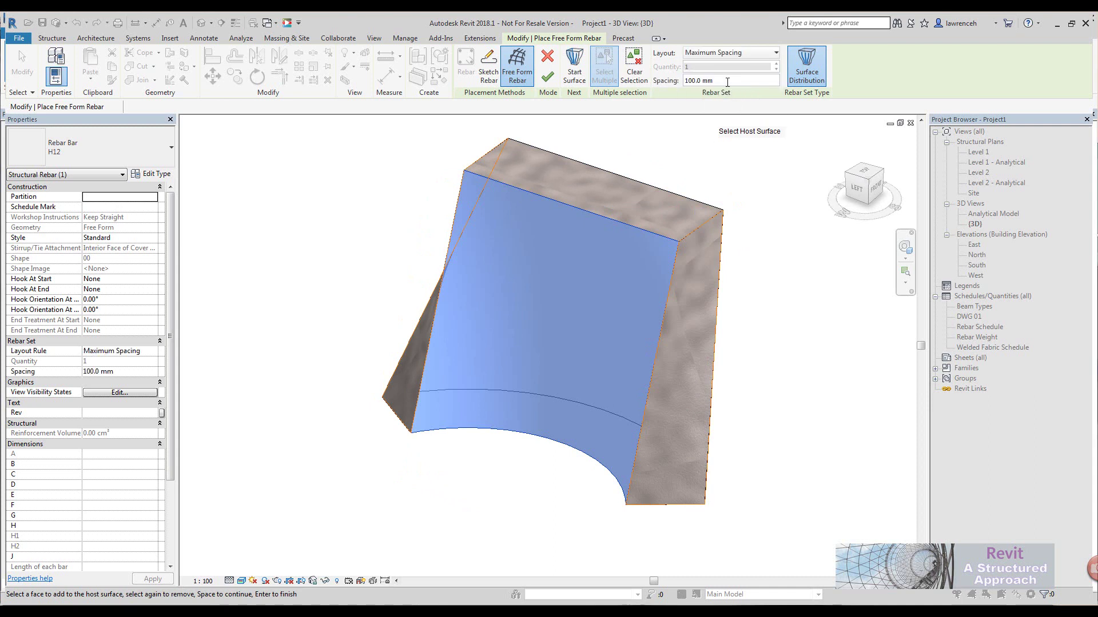
{"action": "double_click", "coordinate": [728, 81]}
{"action": "type", "text": "300"}
{"action": "key", "text": "Return"}
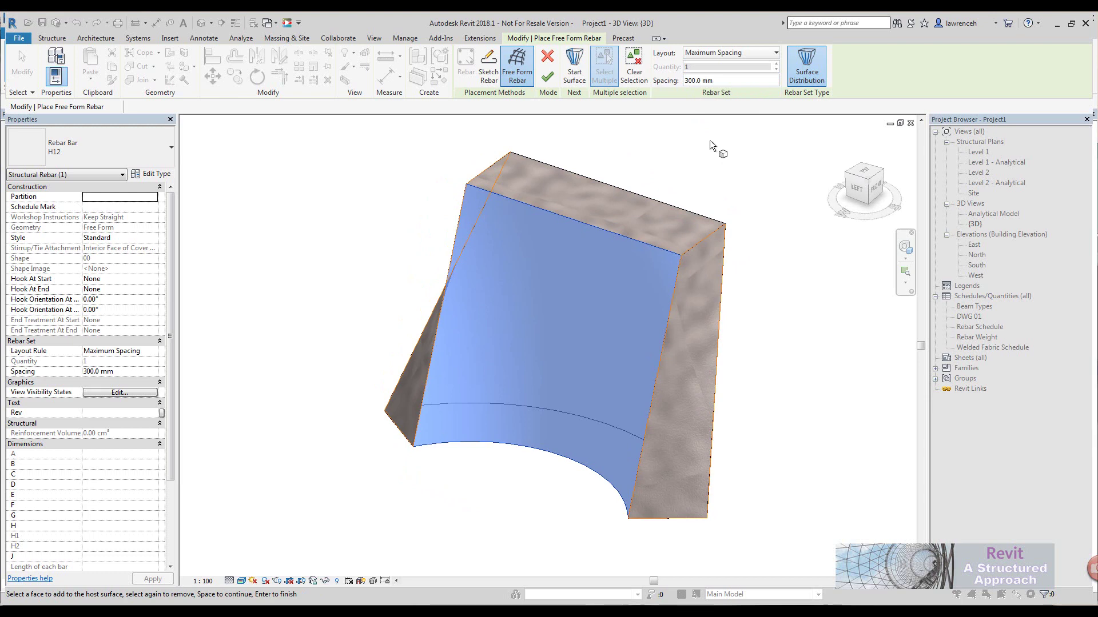
{"action": "key", "text": "space"}
Create horizontal bars on the curved face, running from the top face to the underside
{"action": "middle_click_drag", "start_coordinate": [466, 454], "coordinate": [623, 468], "text": "shift"}
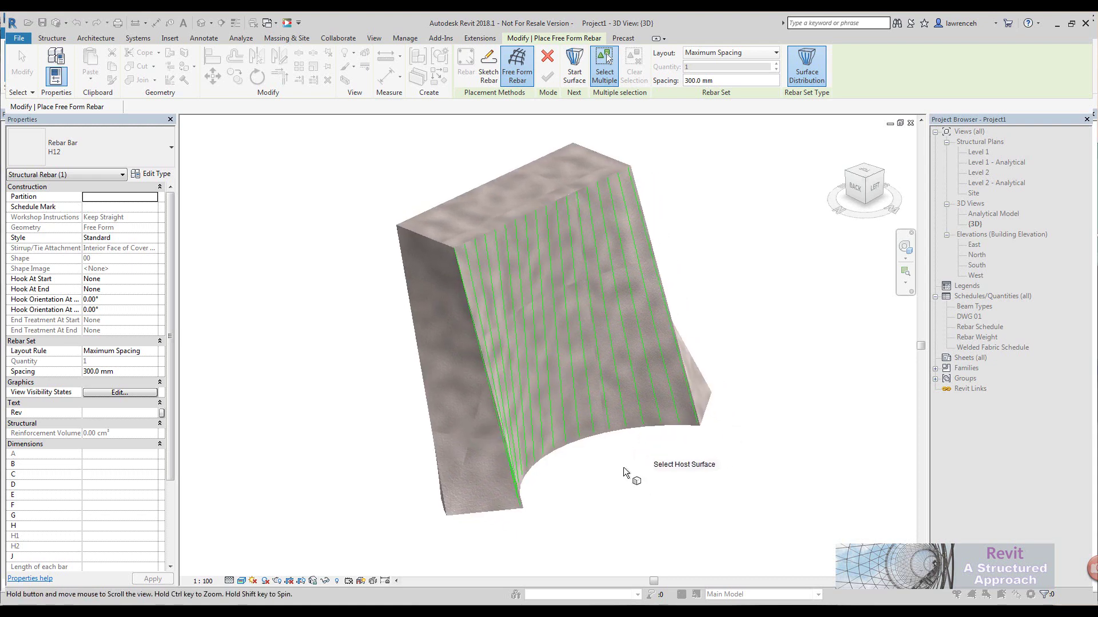
{"action": "left_click", "coordinate": [650, 424]}
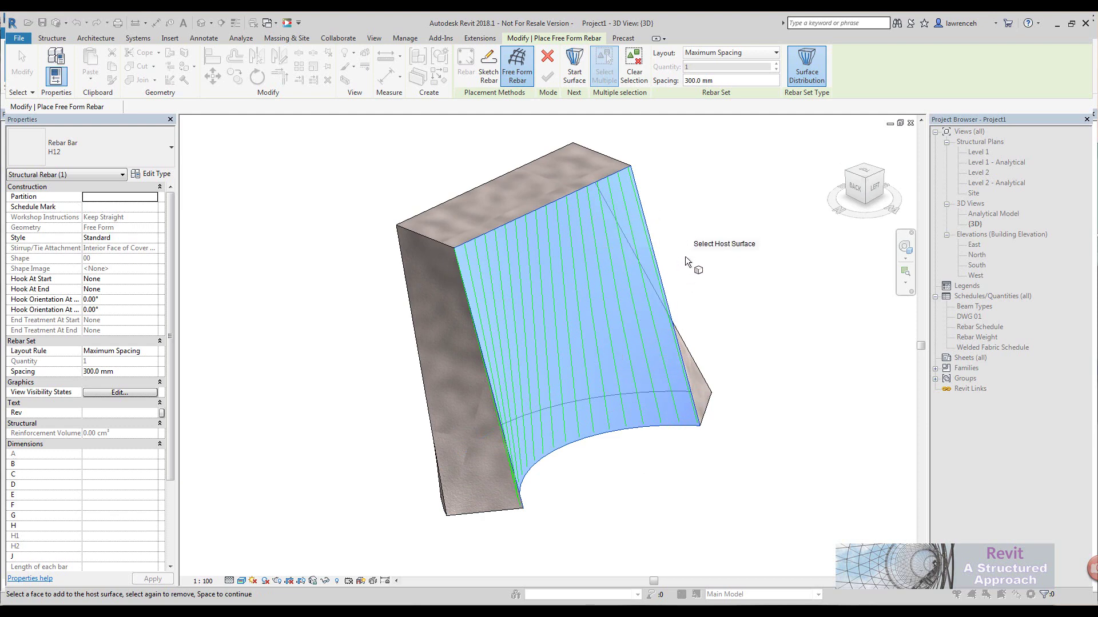
{"action": "key", "text": "space"}
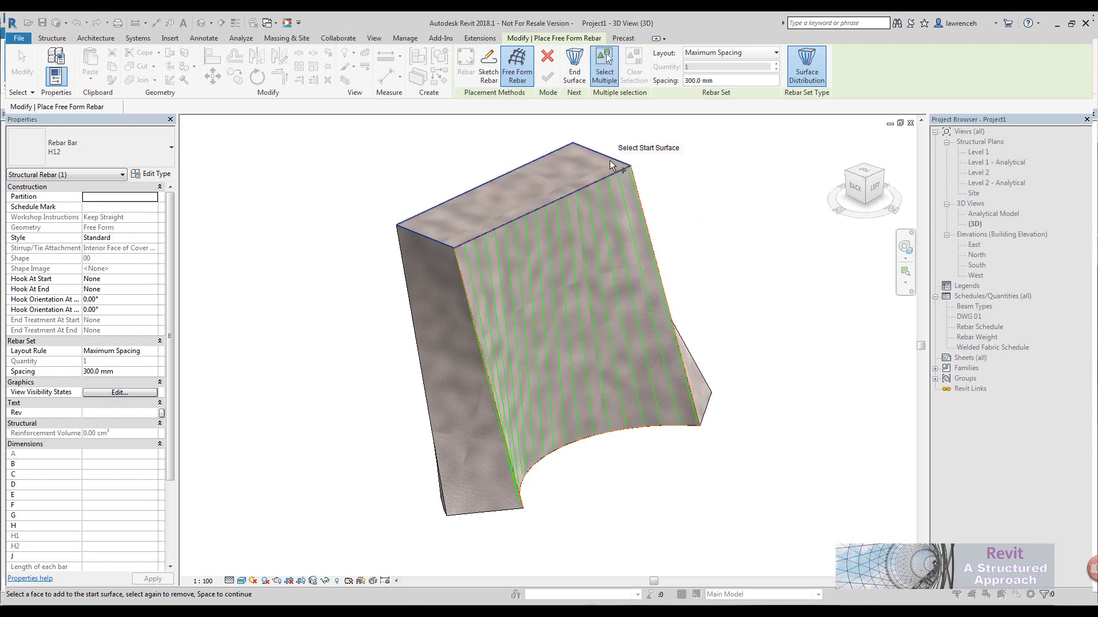
{"action": "left_click", "coordinate": [610, 164]}
{"action": "key", "text": "space"}
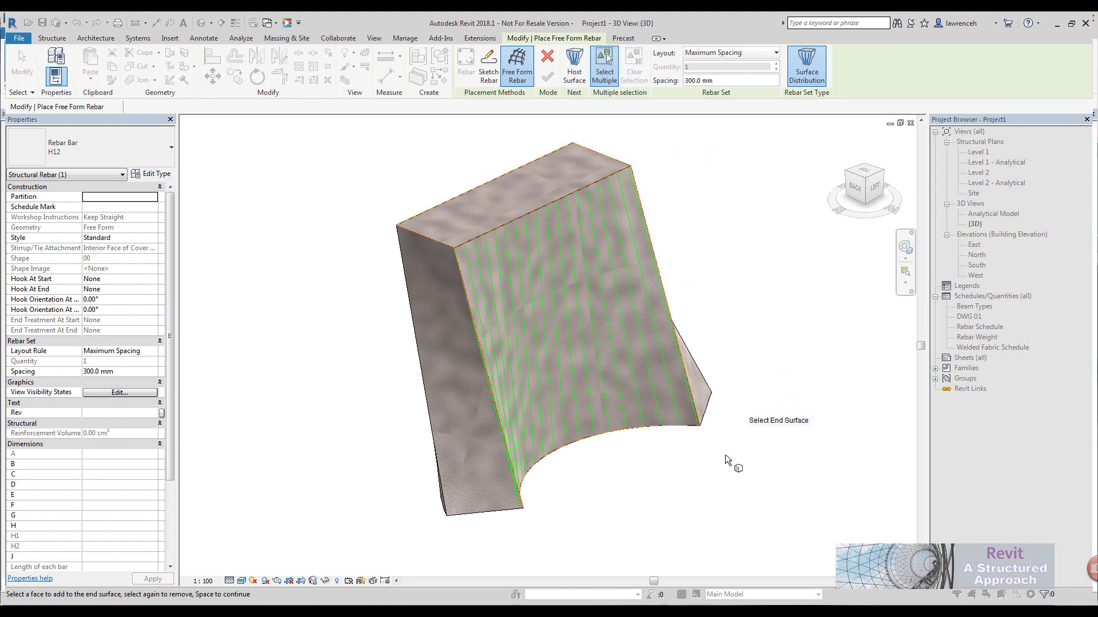
{"action": "middle_click_drag", "start_coordinate": [755, 454], "coordinate": [704, 435], "text": "shift"}
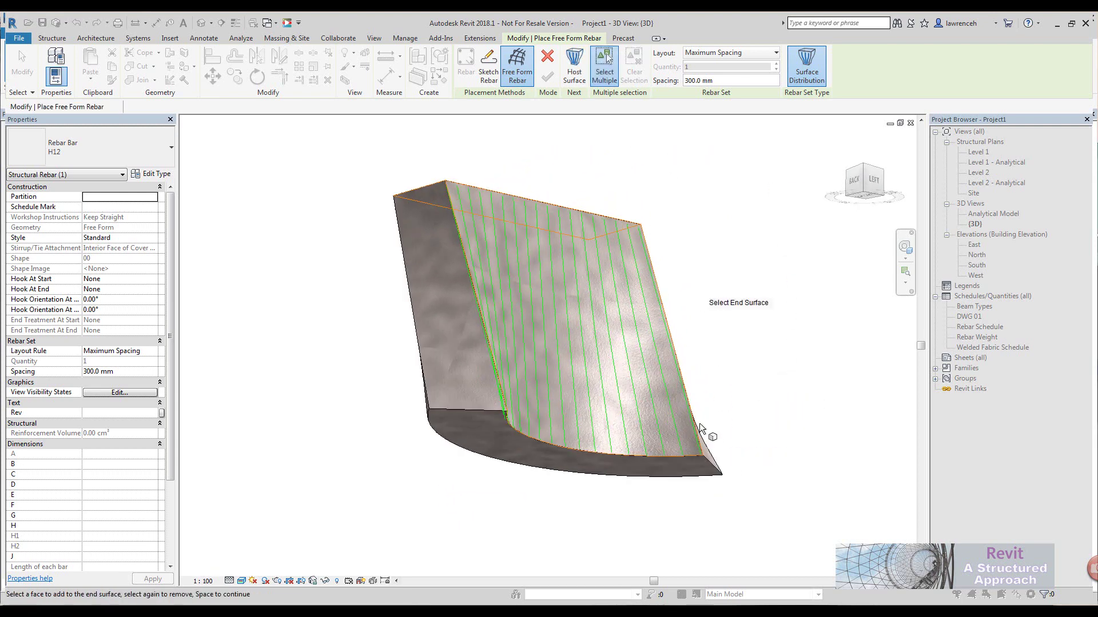
{"action": "left_click", "coordinate": [697, 473]}
{"action": "key", "text": "space"}
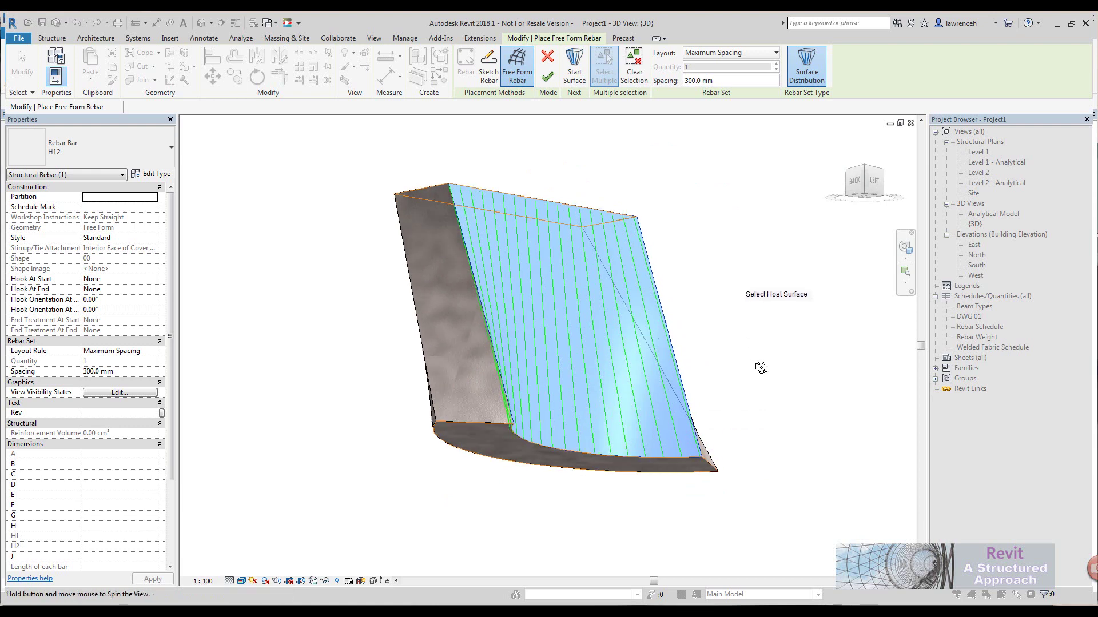
{"action": "middle_click_drag", "start_coordinate": [709, 421], "coordinate": [746, 134], "text": "shift"}
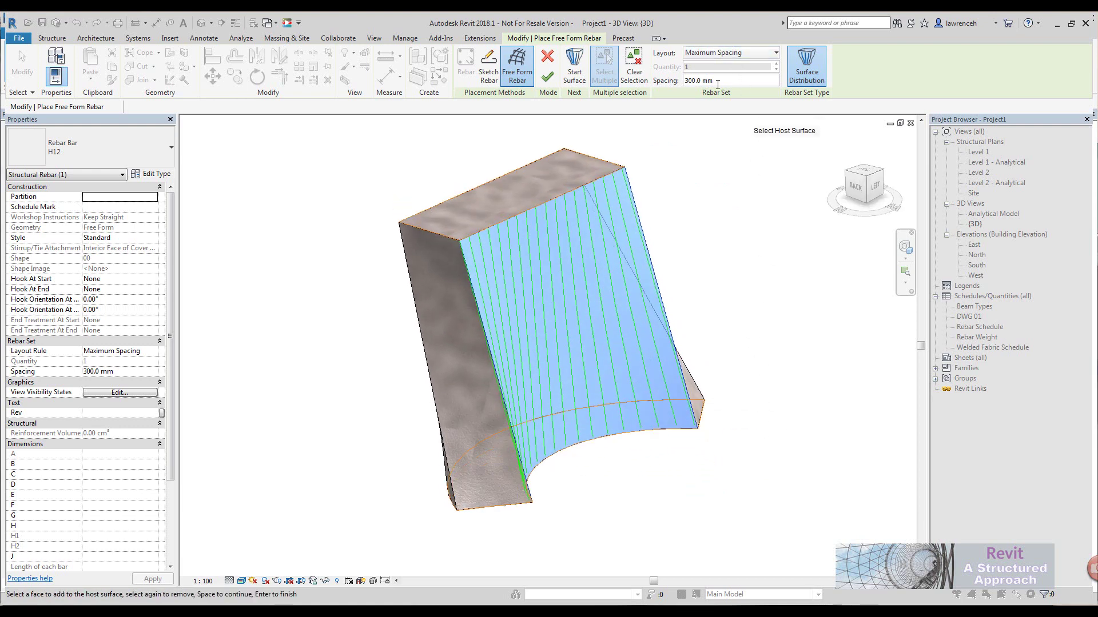
{"action": "key", "text": "space"}
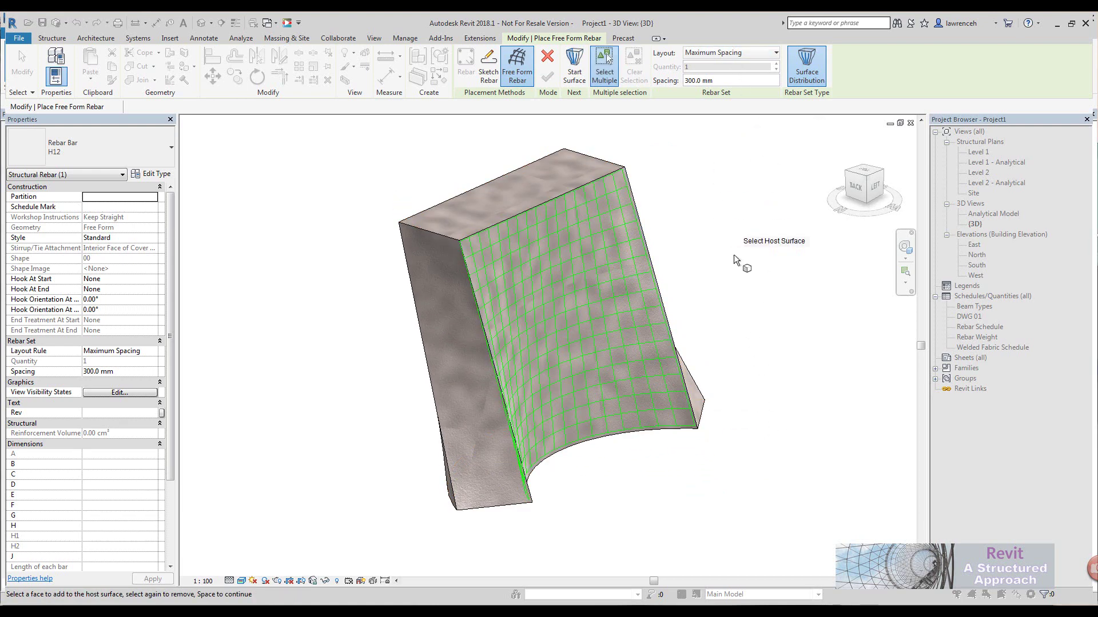
Exit rebar placement and window-select both rebar sets on the wall
{"action": "middle_click_drag", "start_coordinate": [750, 283], "coordinate": [730, 270], "text": "shift"}
{"action": "key", "text": "Escape"}
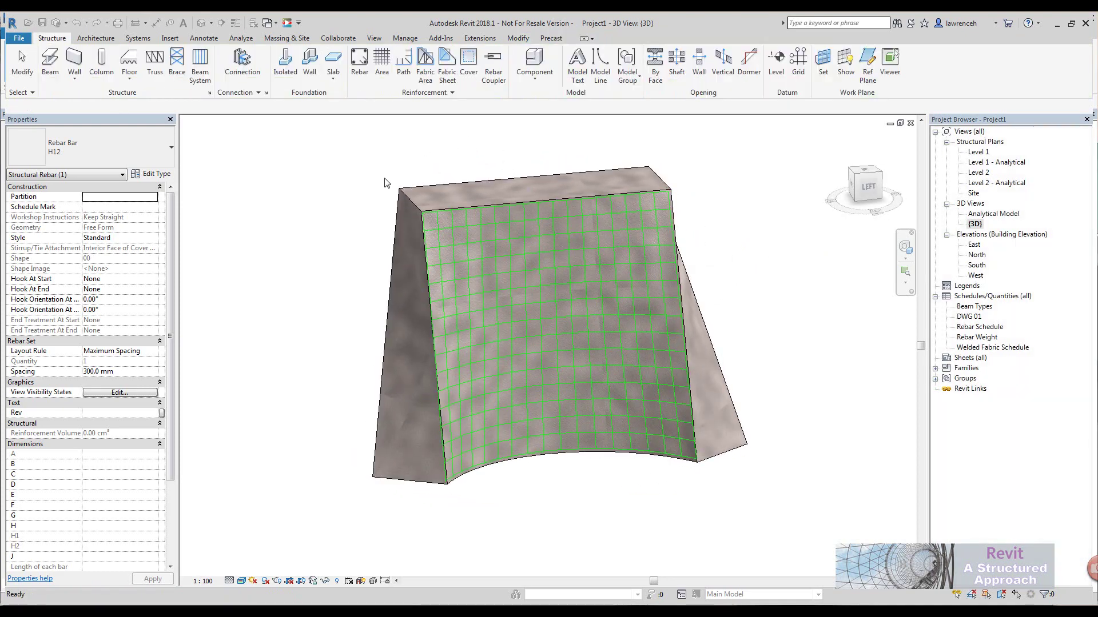
{"action": "left_click_drag", "start_coordinate": [379, 146], "coordinate": [753, 516]}
Set the rebar to View as solid in the {3D} view
{"action": "left_click", "coordinate": [127, 413]}
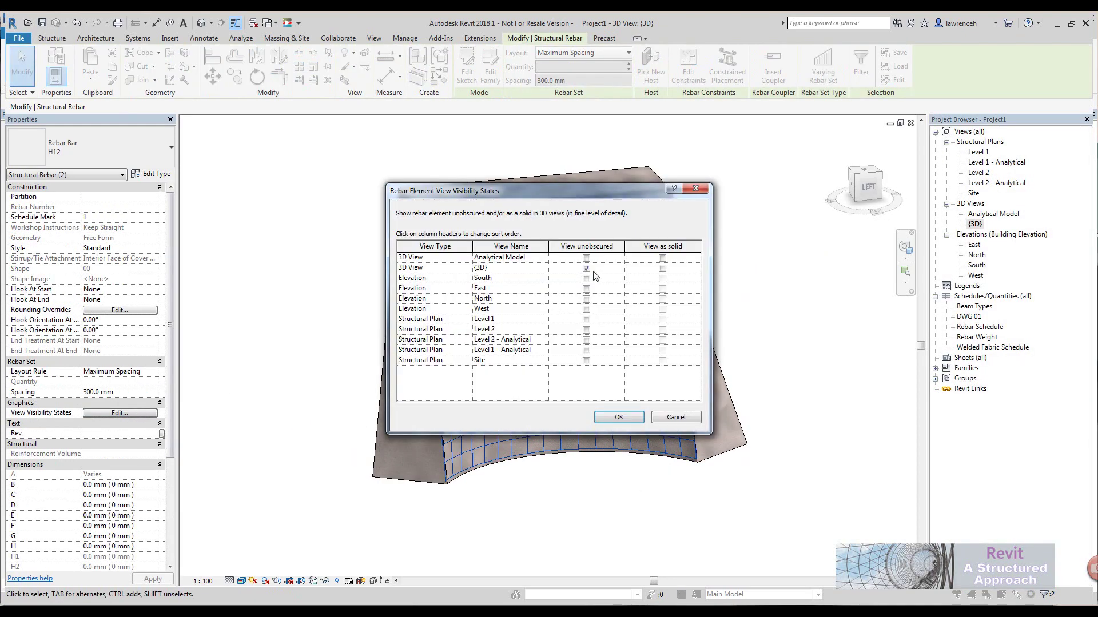
{"action": "left_click", "coordinate": [662, 268]}
{"action": "left_click", "coordinate": [619, 418]}
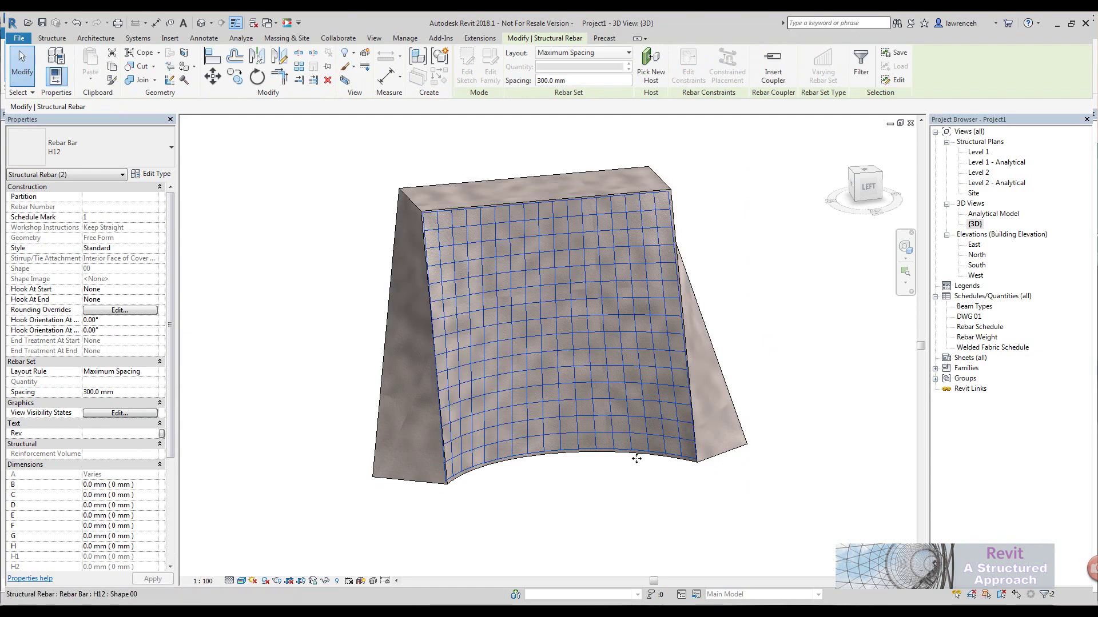
Window-select the whole model and filter the selection to Structural Rebar only
{"action": "key", "text": "Escape"}
{"action": "middle_click_drag", "start_coordinate": [679, 486], "coordinate": [541, 400], "text": "shift"}
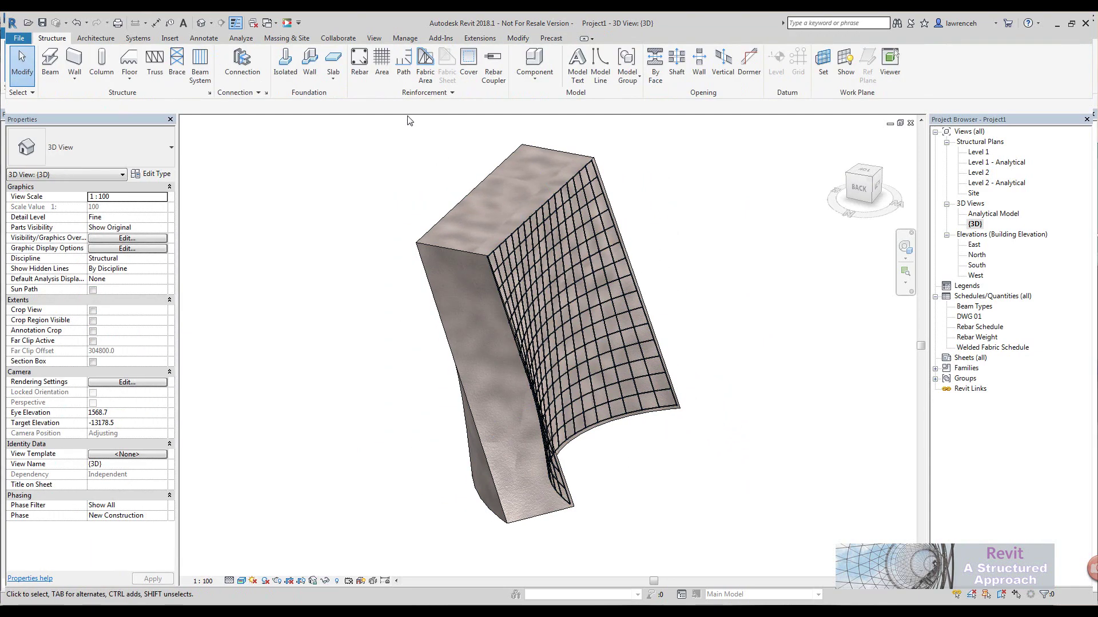
{"action": "left_click_drag", "start_coordinate": [406, 140], "coordinate": [770, 558]}
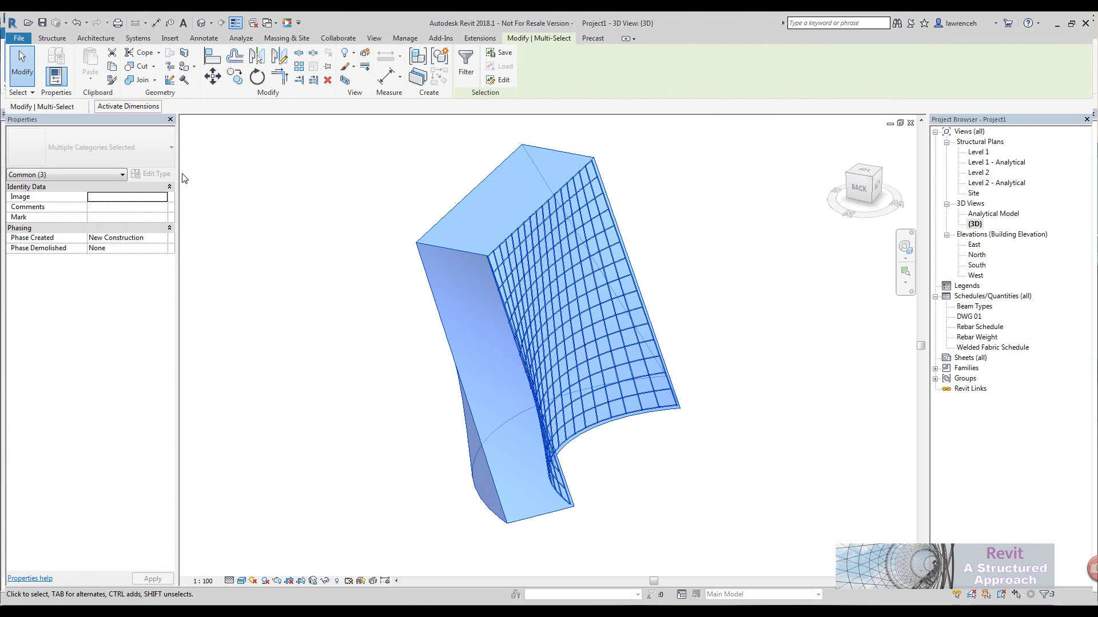
{"action": "left_click", "coordinate": [466, 63]}
{"action": "left_click", "coordinate": [618, 259]}
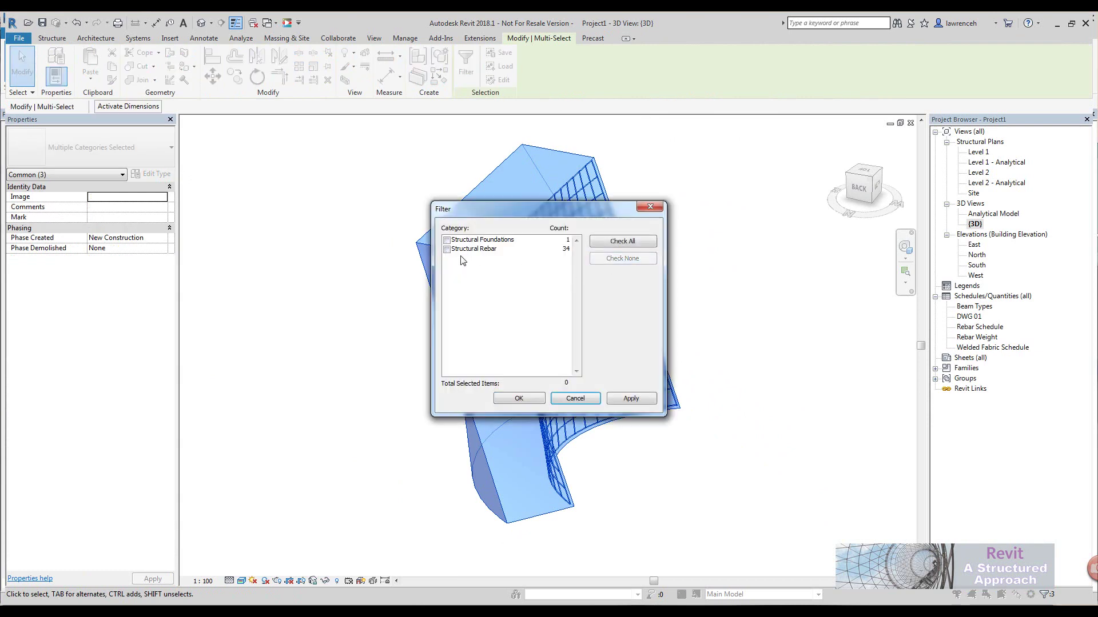
{"action": "left_click", "coordinate": [447, 249]}
{"action": "left_click", "coordinate": [519, 399]}
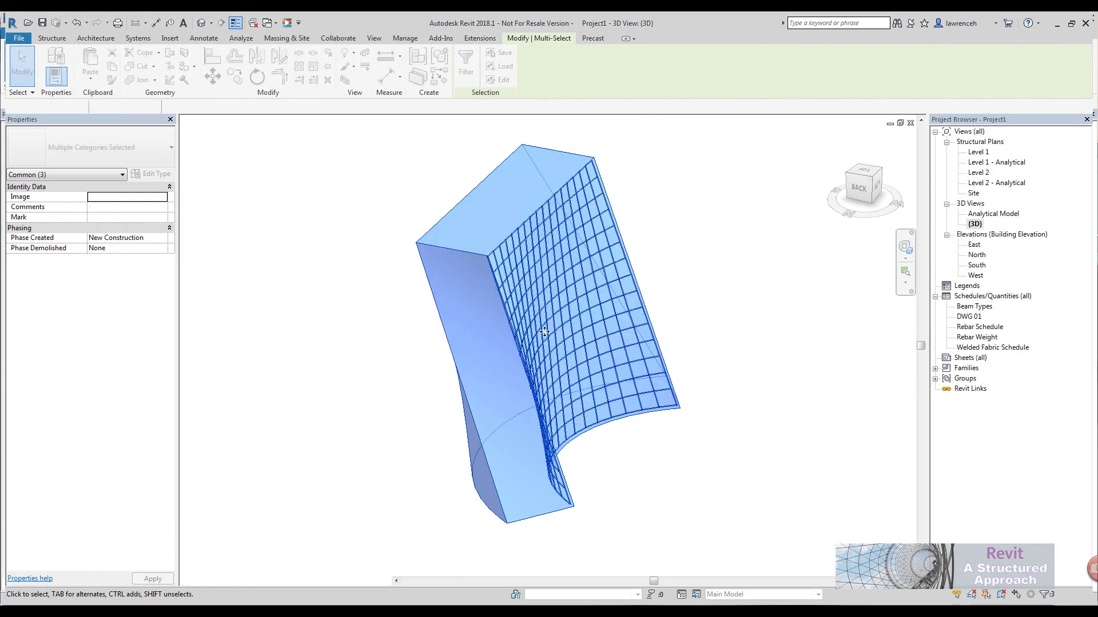
Switch the rebar grid to Rebar Bar H20, inspect it up close, and select one set
{"action": "left_click", "coordinate": [145, 141]}
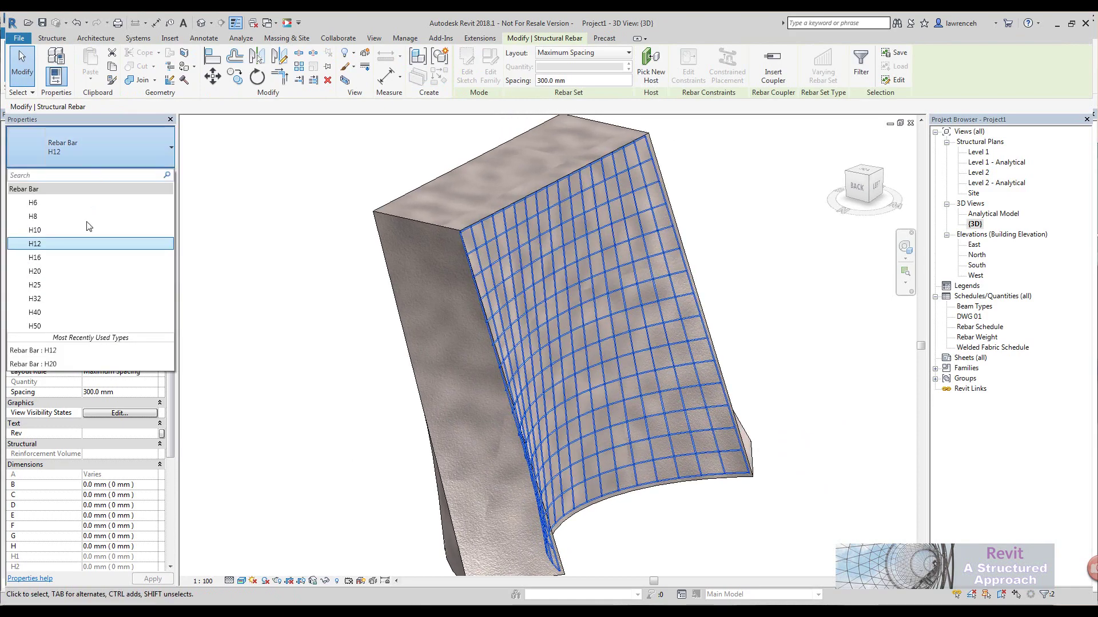
{"action": "key", "text": "Escape"}
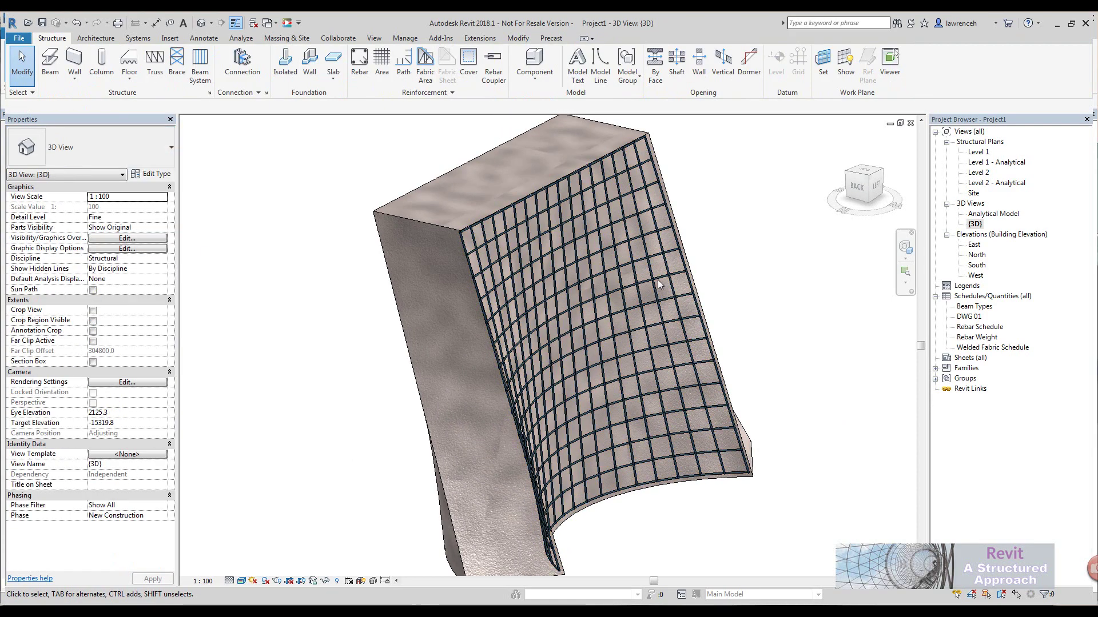
{"action": "middle_click_drag", "start_coordinate": [667, 274], "coordinate": [575, 170], "text": "shift"}
{"action": "scroll", "coordinate": [574, 170], "scroll_direction": "up", "scroll_amount": 6}
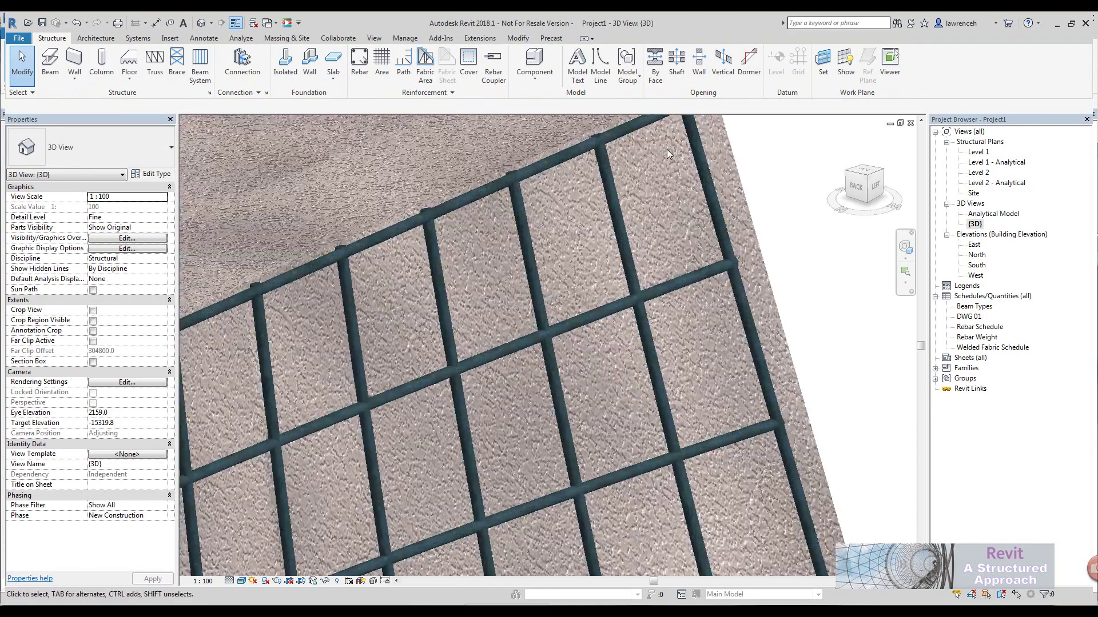
{"action": "scroll", "coordinate": [538, 175], "scroll_direction": "down", "scroll_amount": 4}
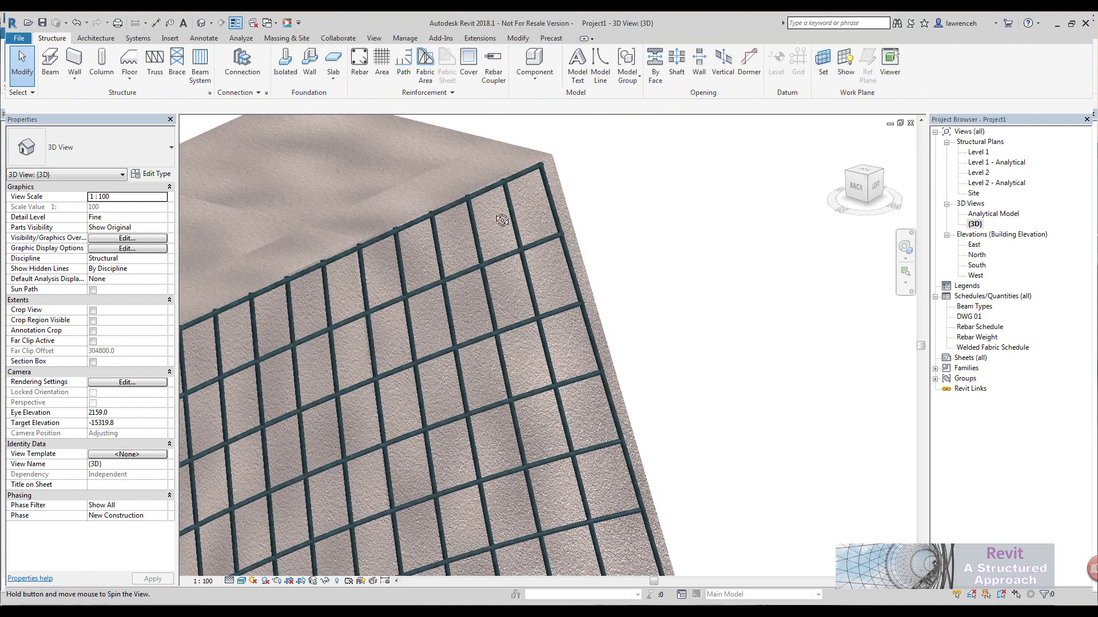
{"action": "middle_click_drag", "start_coordinate": [538, 175], "coordinate": [574, 208], "text": "shift"}
{"action": "scroll", "coordinate": [575, 209], "scroll_direction": "up", "scroll_amount": 5}
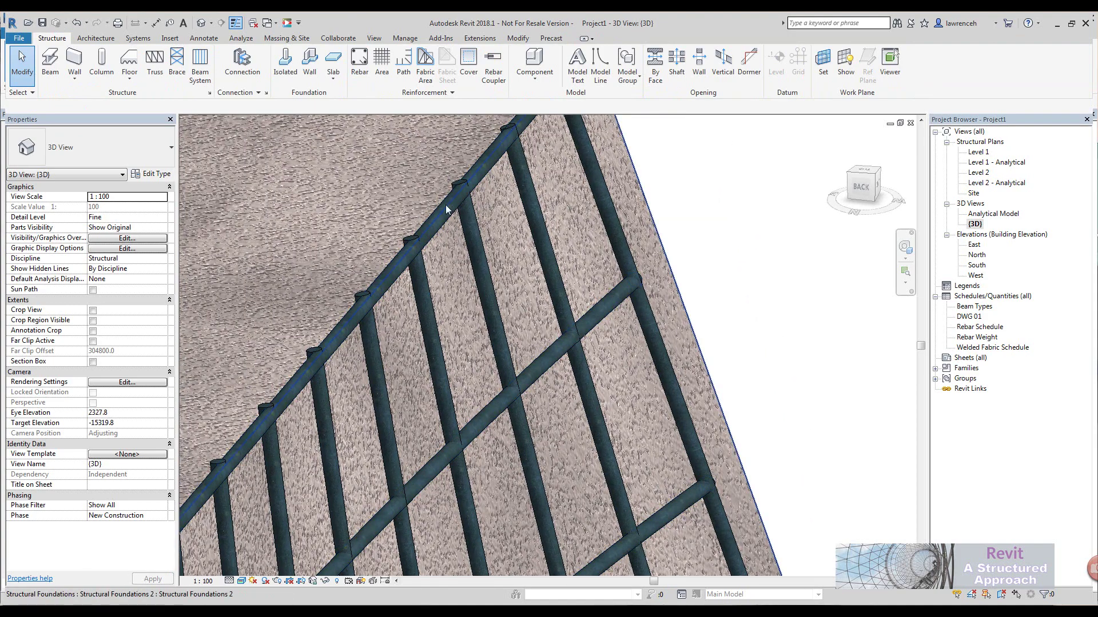
{"action": "left_click", "coordinate": [488, 186]}
Set the rebar set's edge constraint offset to -20 mm in Edit Constraints
{"action": "scroll", "coordinate": [488, 187], "scroll_direction": "down", "scroll_amount": 2}
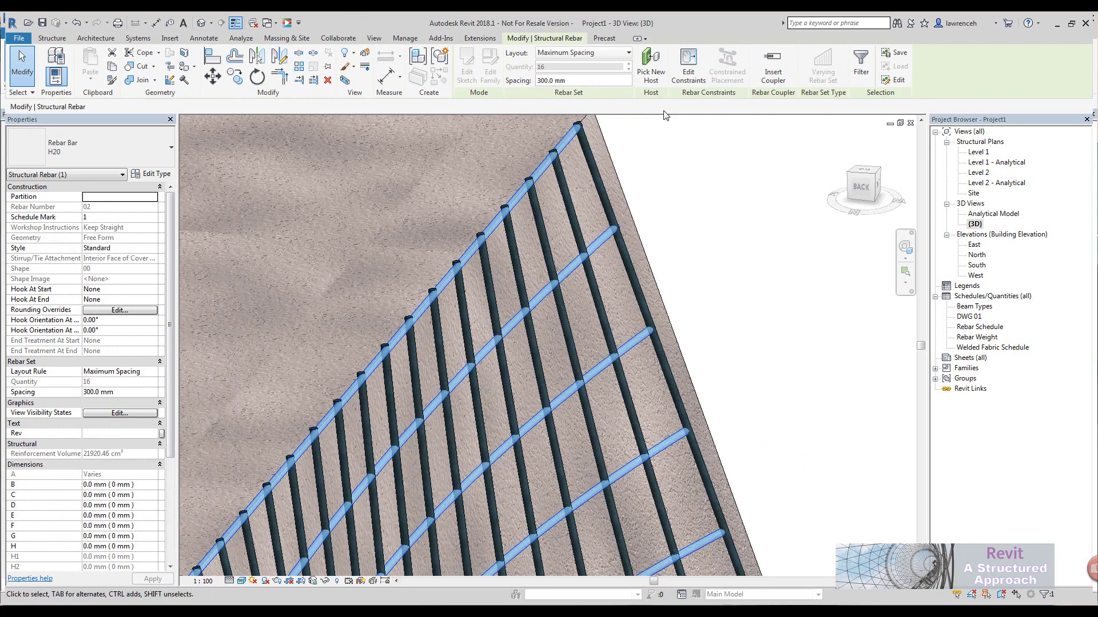
{"action": "left_click", "coordinate": [689, 68]}
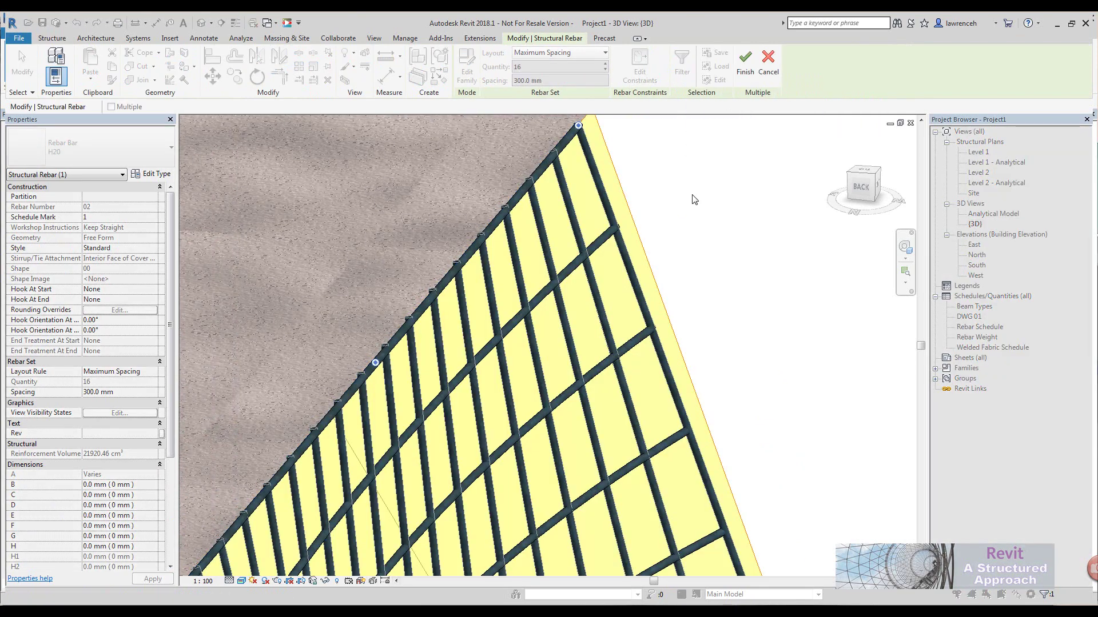
{"action": "scroll", "coordinate": [664, 246], "scroll_direction": "up", "scroll_amount": 2}
{"action": "scroll", "coordinate": [663, 246], "scroll_direction": "down", "scroll_amount": 2}
{"action": "middle_click_drag", "start_coordinate": [663, 246], "coordinate": [606, 332], "text": "shift"}
{"action": "left_click", "coordinate": [601, 333]}
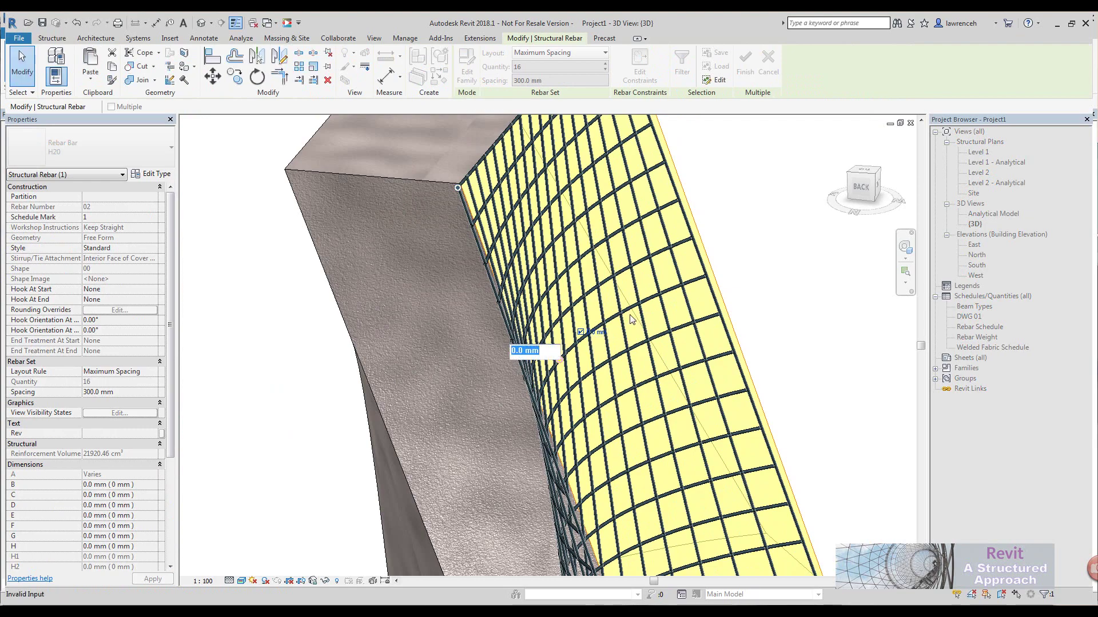
{"action": "type", "text": "-20"}
{"action": "key", "text": "Return"}
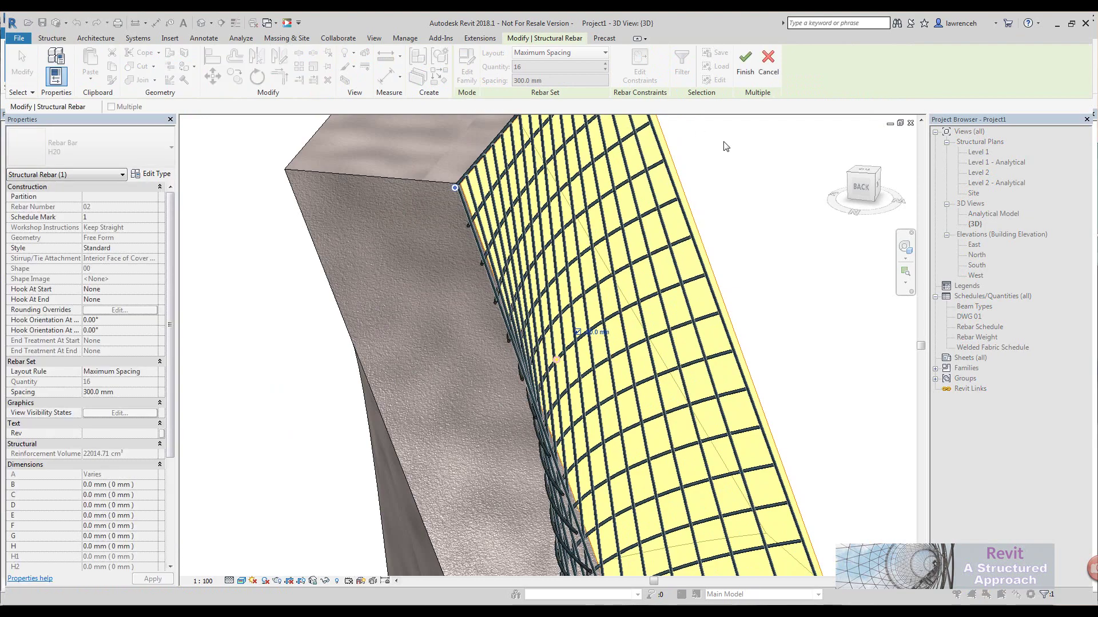
{"action": "left_click", "coordinate": [743, 64]}
Inspect a single bar, then view the whole curved foundation with its grid
{"action": "scroll", "coordinate": [492, 211], "scroll_direction": "up", "scroll_amount": 6}
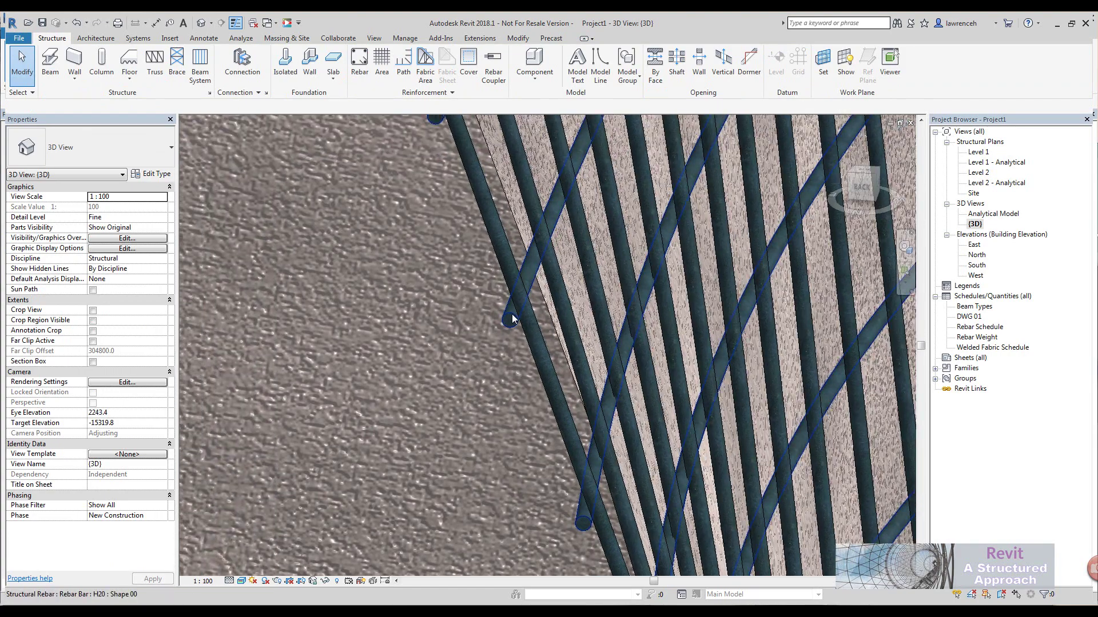
{"action": "left_click", "coordinate": [507, 314]}
{"action": "middle_click_drag", "start_coordinate": [508, 314], "coordinate": [572, 319], "text": "shift"}
{"action": "scroll", "coordinate": [573, 319], "scroll_direction": "down", "scroll_amount": 5}
{"action": "middle_click_drag", "start_coordinate": [659, 336], "coordinate": [762, 322], "text": "shift"}
{"action": "key", "text": "Escape"}
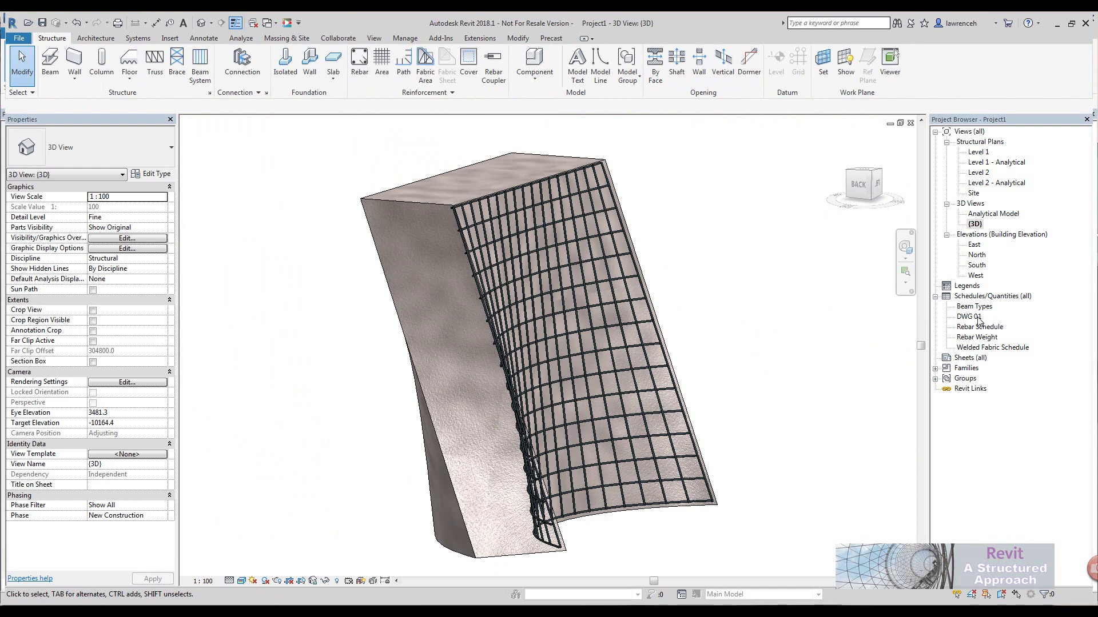
Open the DWG 01 schedule from Schedules/Quantities in the Project Browser
{"action": "double_click", "coordinate": [972, 317]}
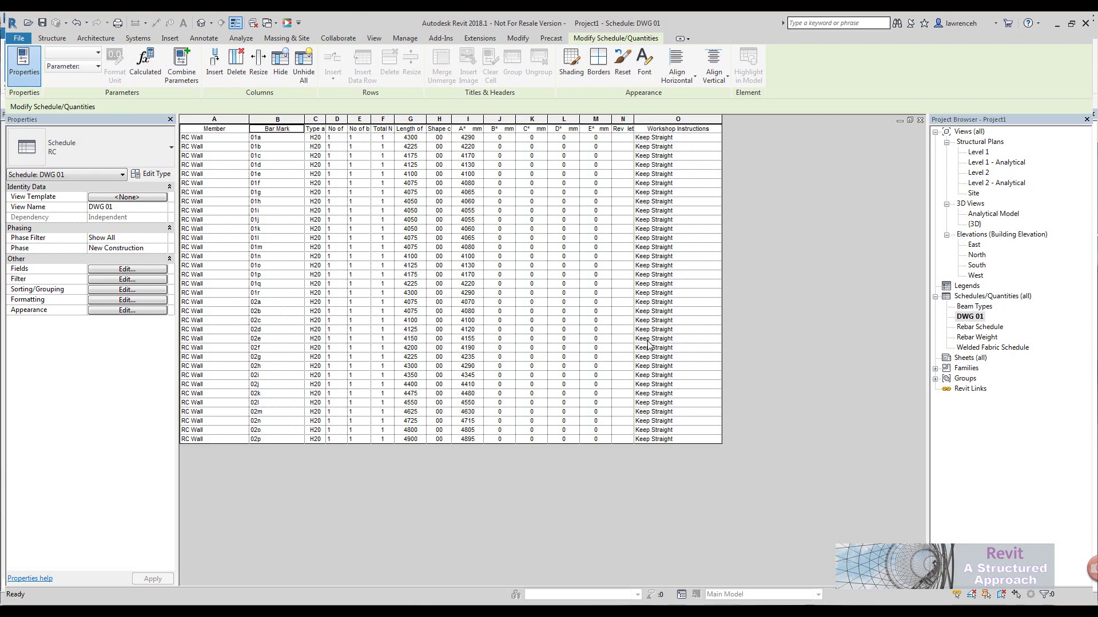
Back in the {3D} view, drag the foundation's top shape handle up to 5315.1
{"action": "double_click", "coordinate": [974, 224]}
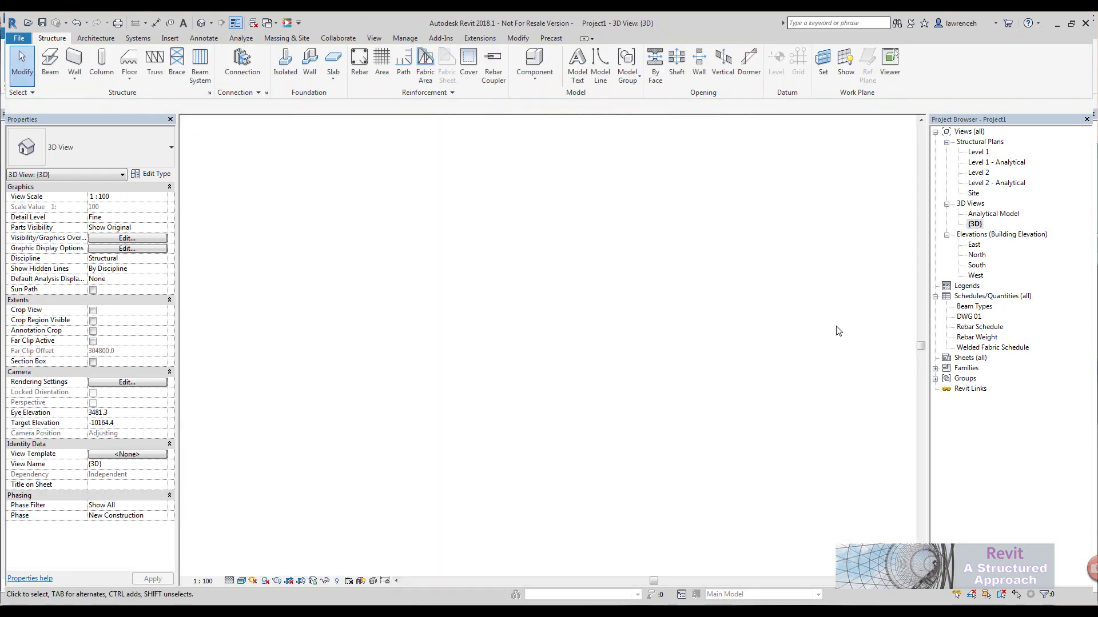
{"action": "middle_click_drag", "start_coordinate": [794, 364], "coordinate": [638, 128], "text": "shift"}
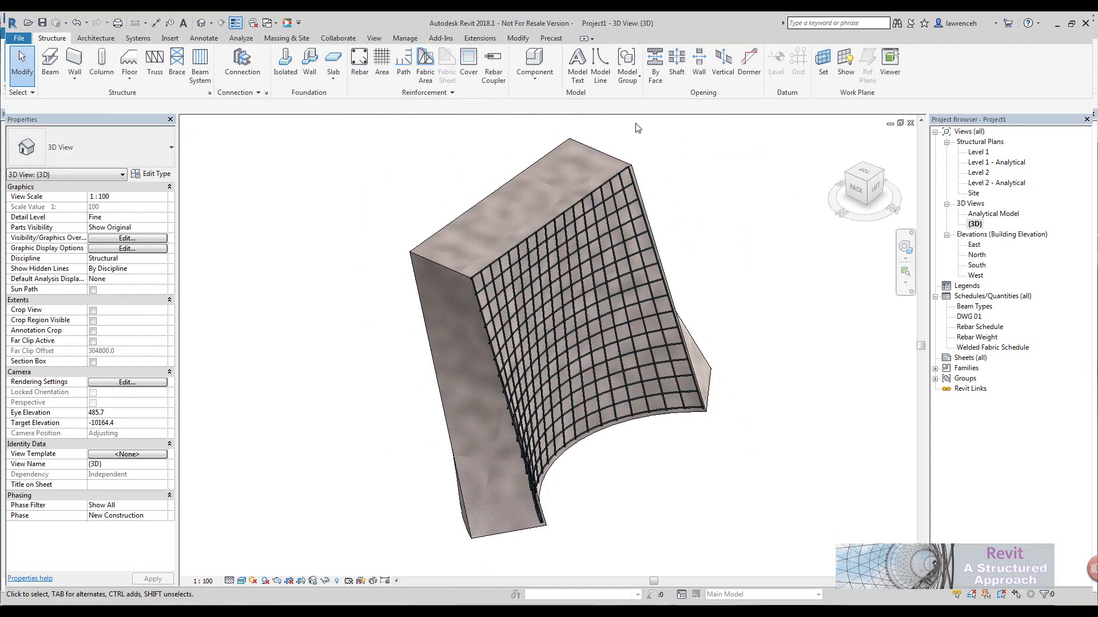
{"action": "left_click", "coordinate": [606, 154]}
{"action": "middle_click_drag", "start_coordinate": [644, 166], "coordinate": [544, 209], "text": "shift"}
{"action": "left_click_drag", "start_coordinate": [502, 215], "coordinate": [711, 205]}
{"action": "middle_click_drag", "start_coordinate": [711, 205], "coordinate": [514, 152], "text": "shift"}
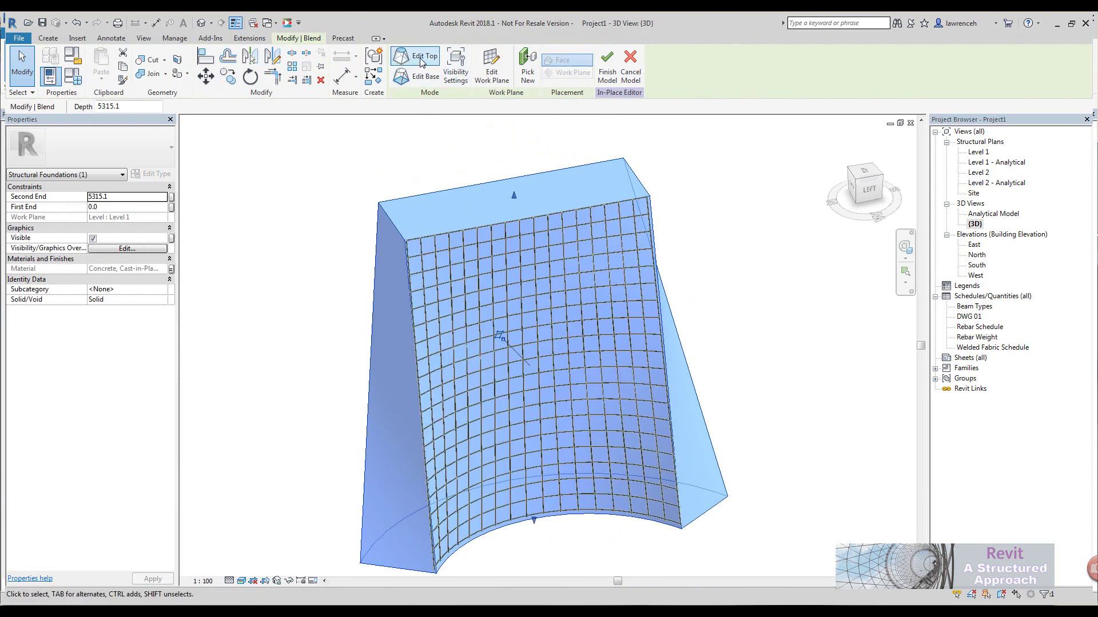
Shift the blend's four top sketch lines left and finish the in-place foundation
{"action": "left_click", "coordinate": [421, 60]}
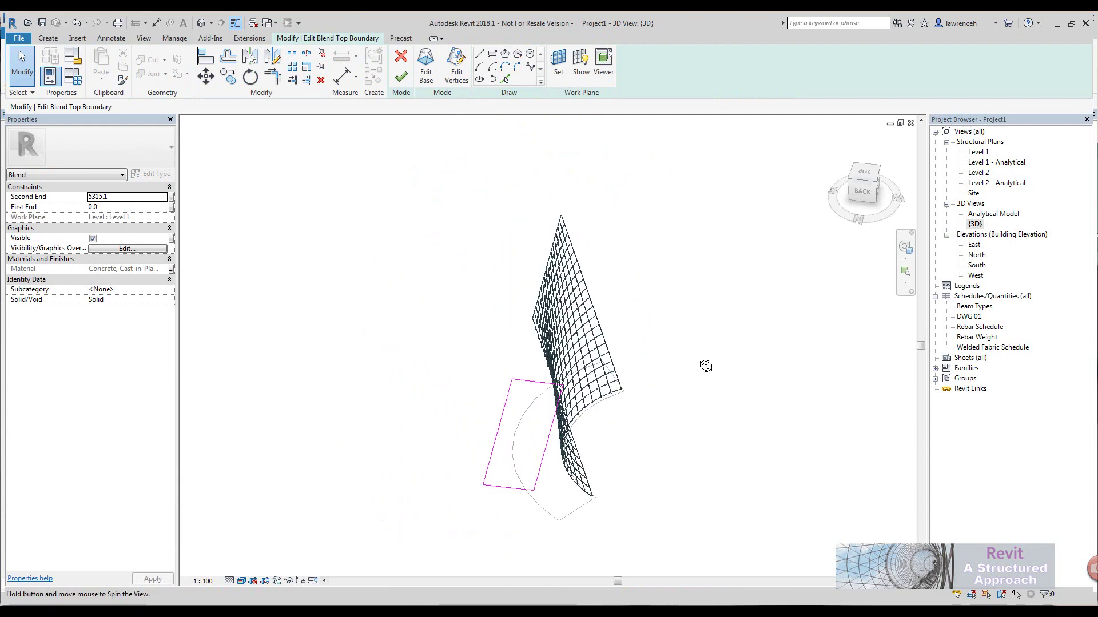
{"action": "left_click_drag", "start_coordinate": [467, 352], "coordinate": [580, 569]}
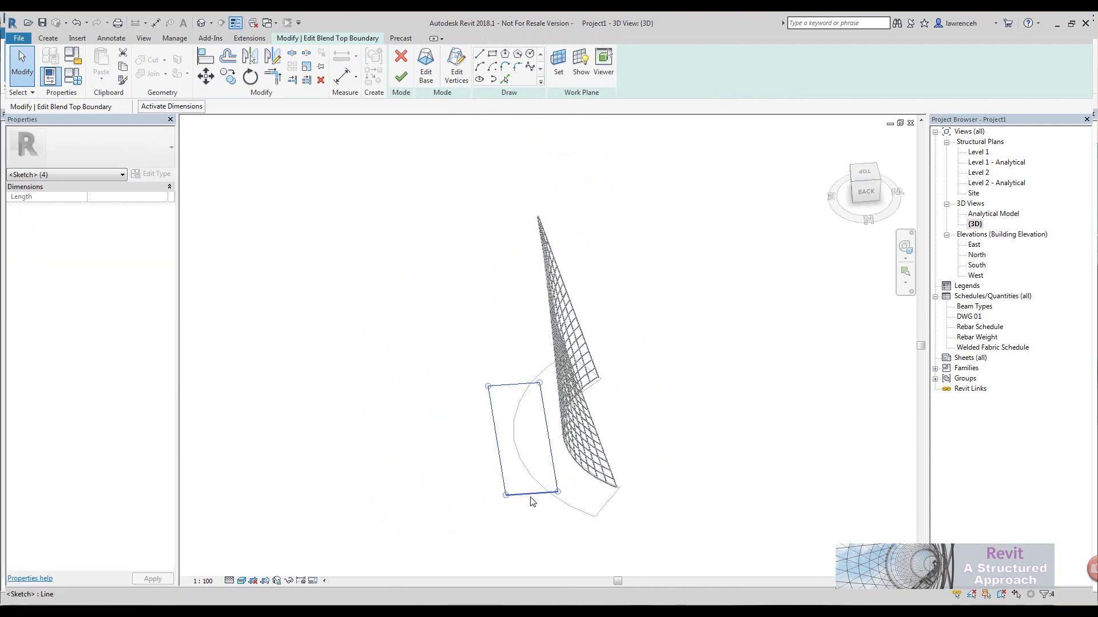
{"action": "left_click_drag", "start_coordinate": [510, 501], "coordinate": [492, 502]}
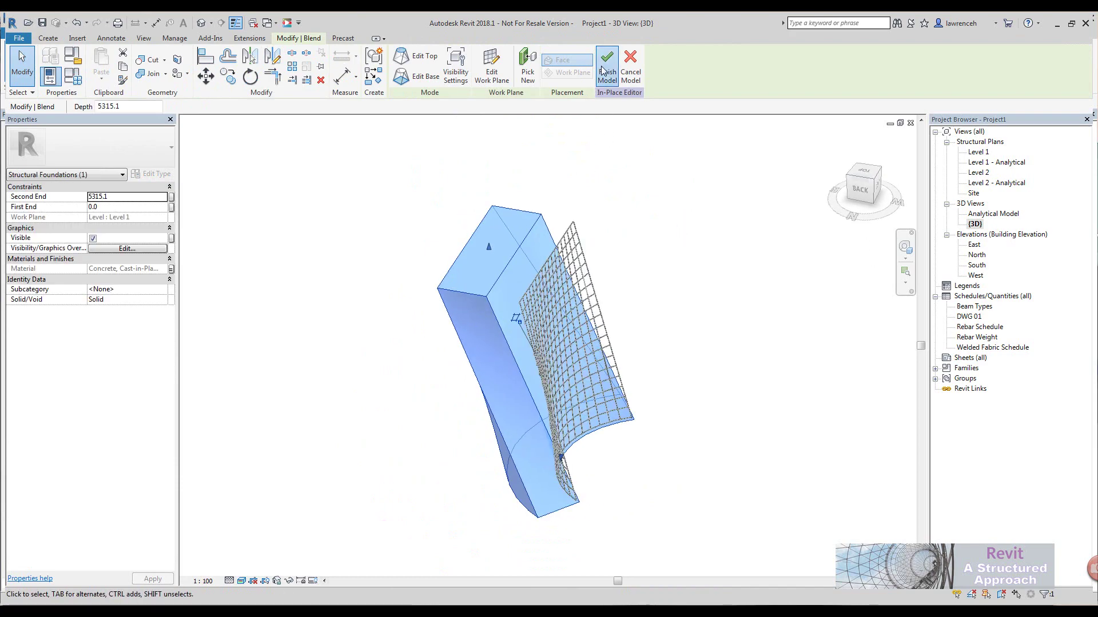
{"action": "left_click", "coordinate": [606, 74]}
{"action": "mouse_move", "coordinate": [686, 200]}
{"action": "middle_mouse_down", "text": "shift"}
{"action": "mouse_move", "coordinate": [575, 213]}
{"action": "mouse_move", "coordinate": [423, 162]}
{"action": "mouse_move", "coordinate": [301, 169]}
{"action": "mouse_move", "coordinate": [697, 241]}
{"action": "mouse_move", "coordinate": [644, 280]}
{"action": "mouse_move", "coordinate": [701, 196]}
{"action": "mouse_move", "coordinate": [632, 258]}
{"action": "mouse_move", "coordinate": [677, 224]}
{"action": "mouse_move", "coordinate": [715, 252]}
{"action": "middle_mouse_up", "text": "shift"}
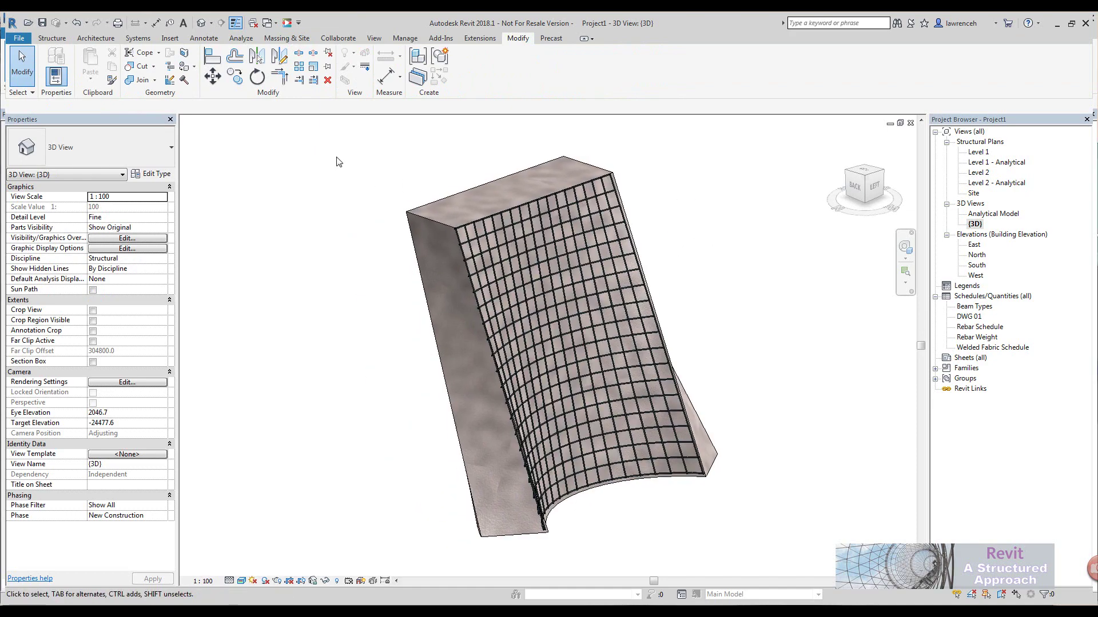